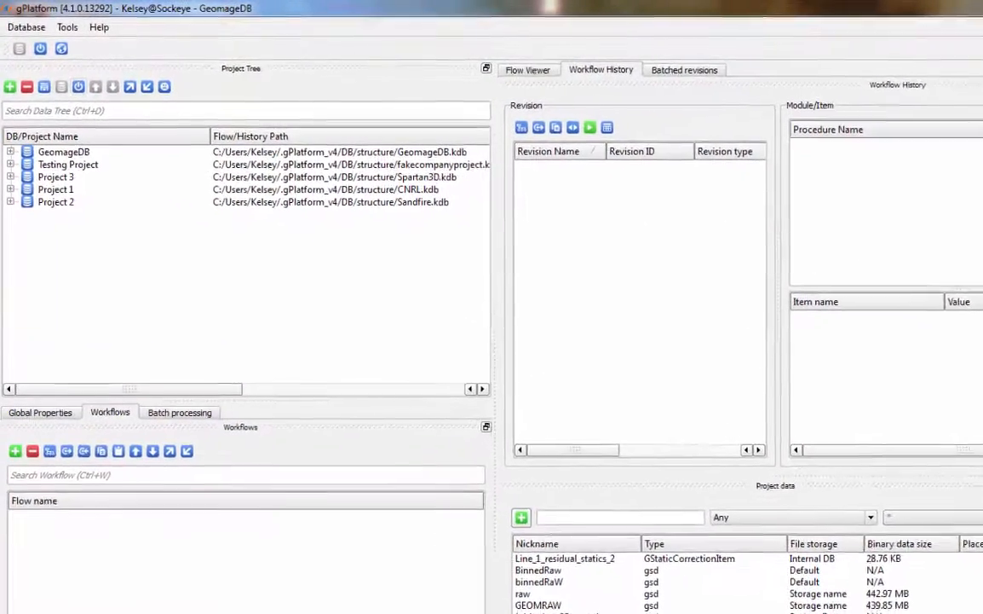
Start a new project database named 'Tutorial project'.
click(10, 86)
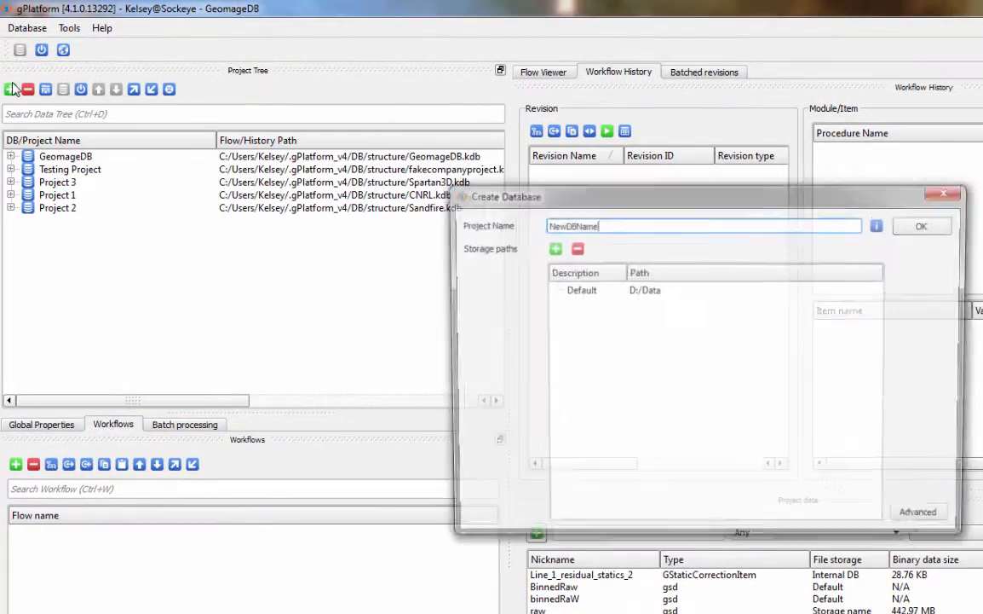
double_click(584, 225)
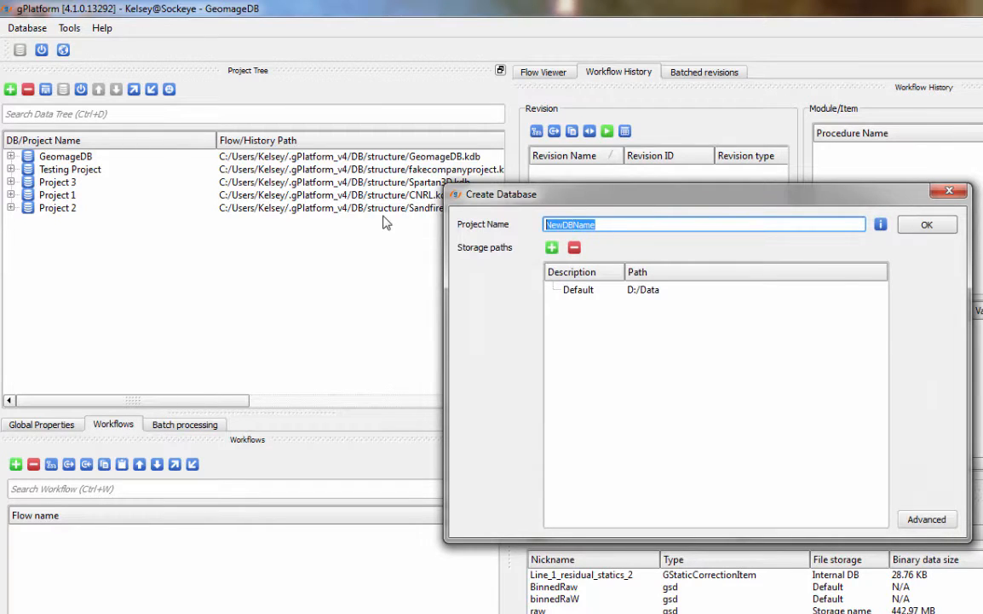
key(BackSpace)
text(T)
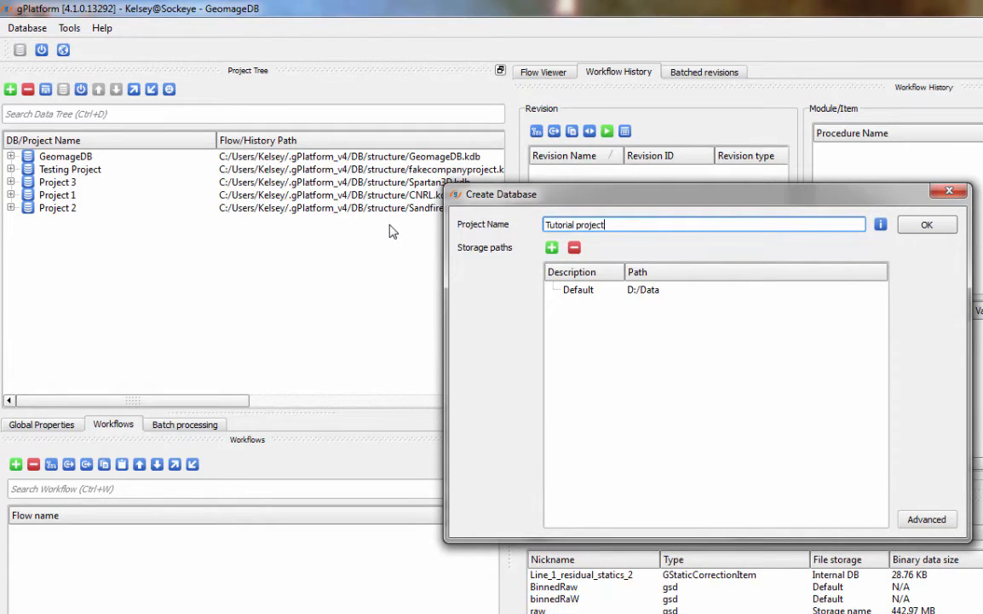
text(utorial project)
Add a storage named NewStorage with its path set to E:\Tutorial.
click(552, 247)
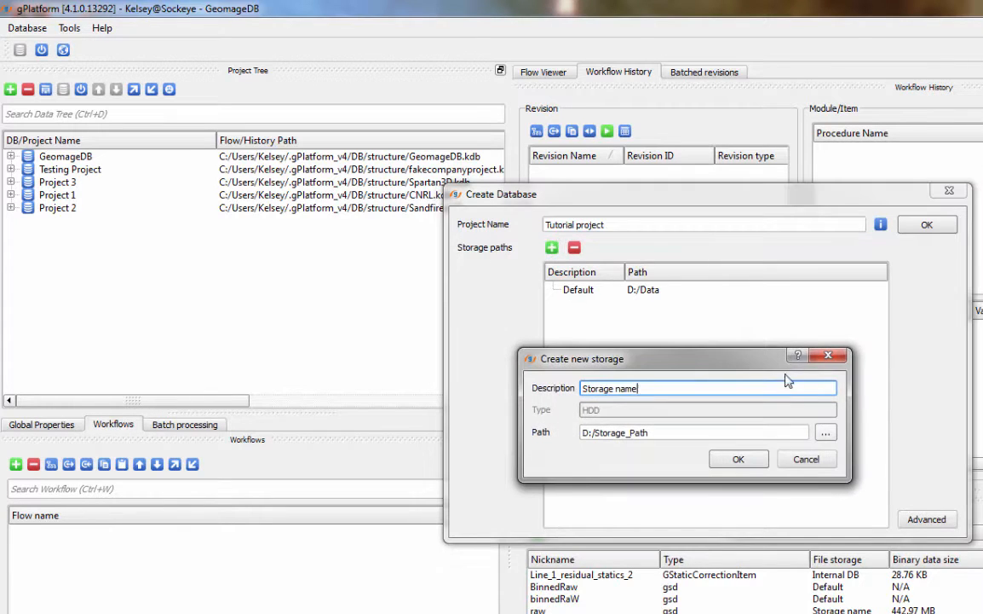
triple_click(714, 390)
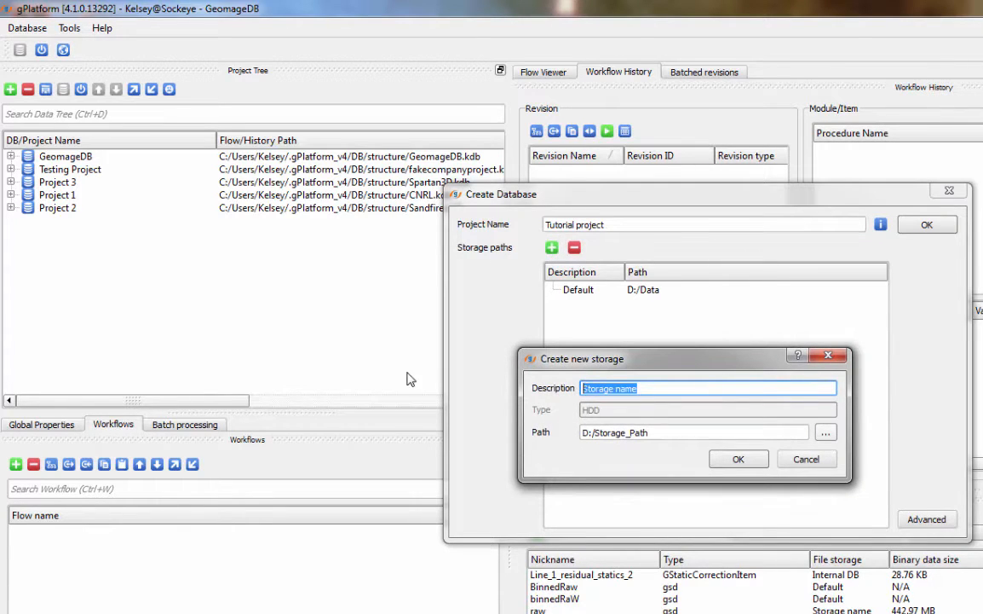
key(BackSpace)
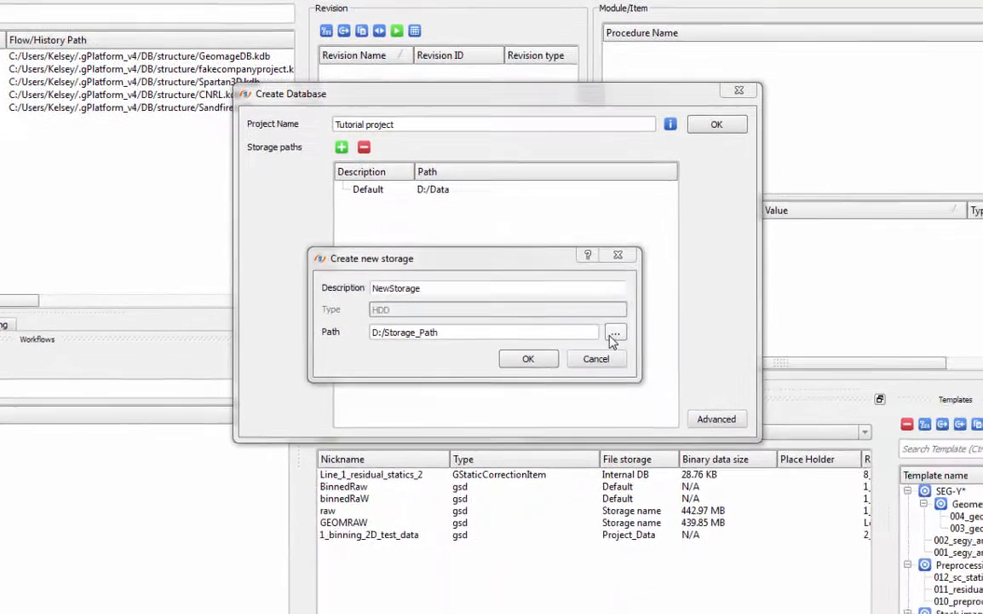
click(613, 334)
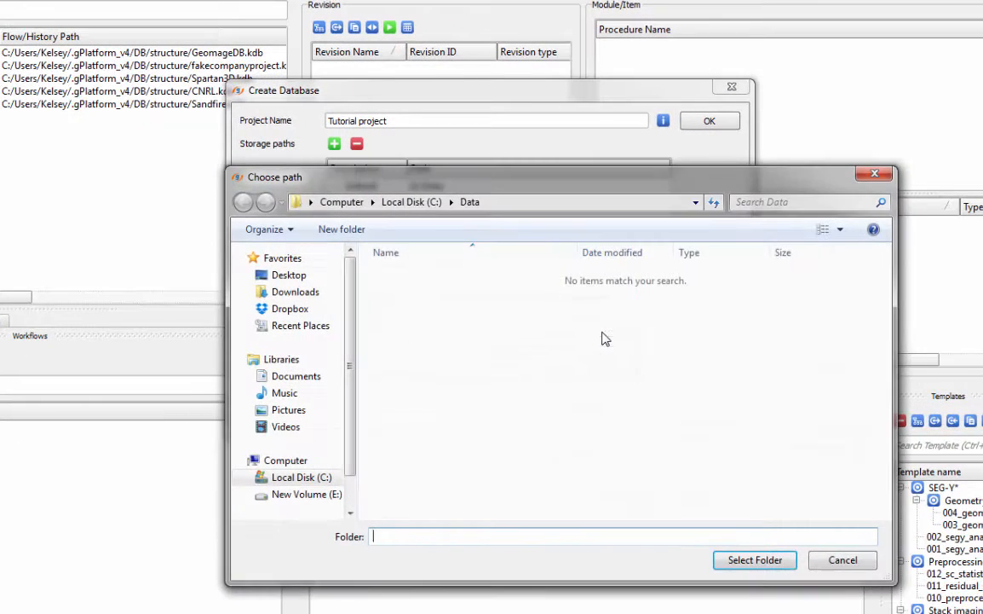
click(302, 494)
click(414, 309)
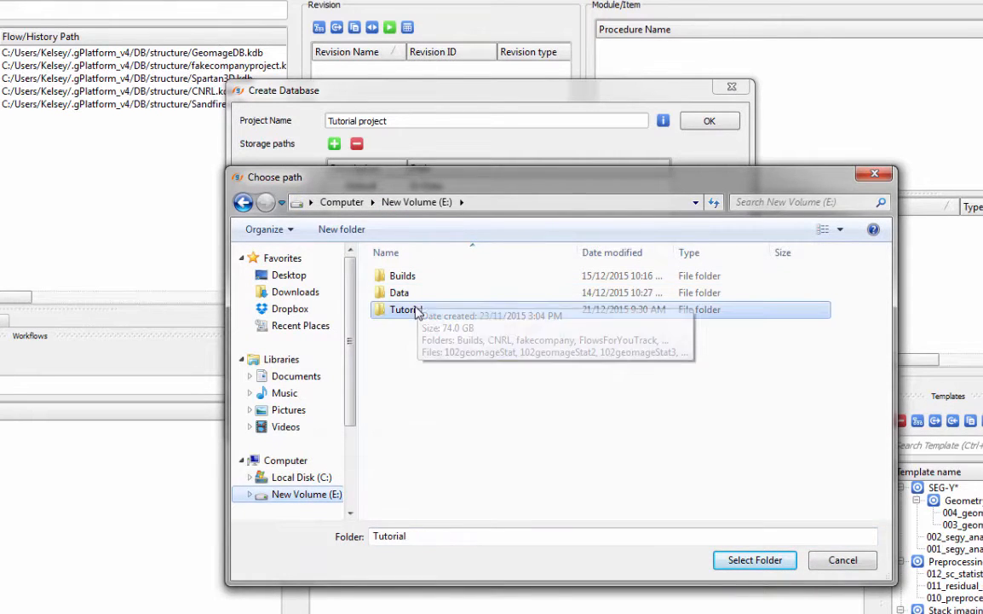
click(750, 561)
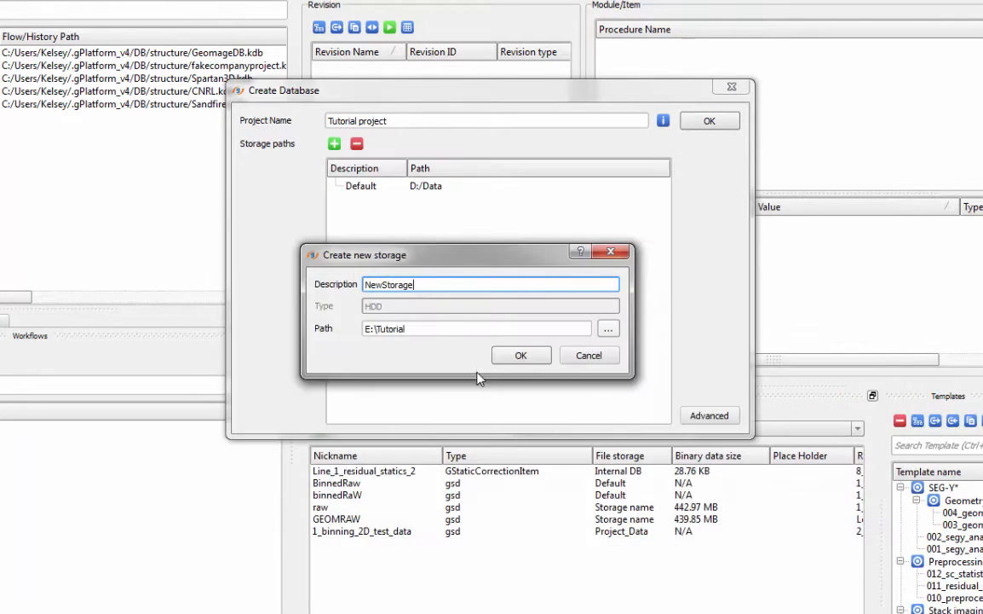
Confirm NewStorage and add a second storage, Storage 2, at C:\Data.
click(521, 355)
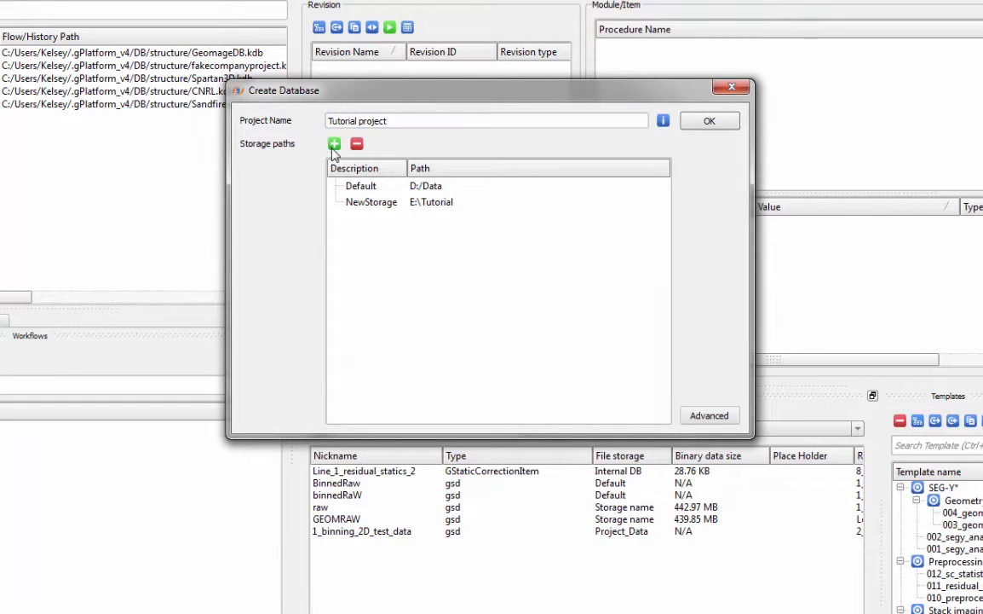
click(334, 144)
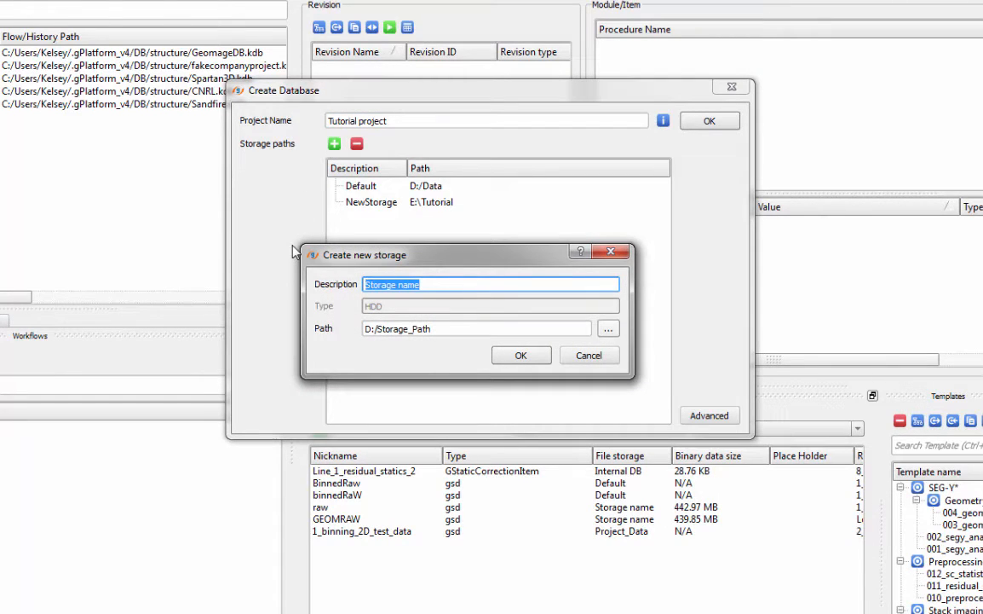
text(St)
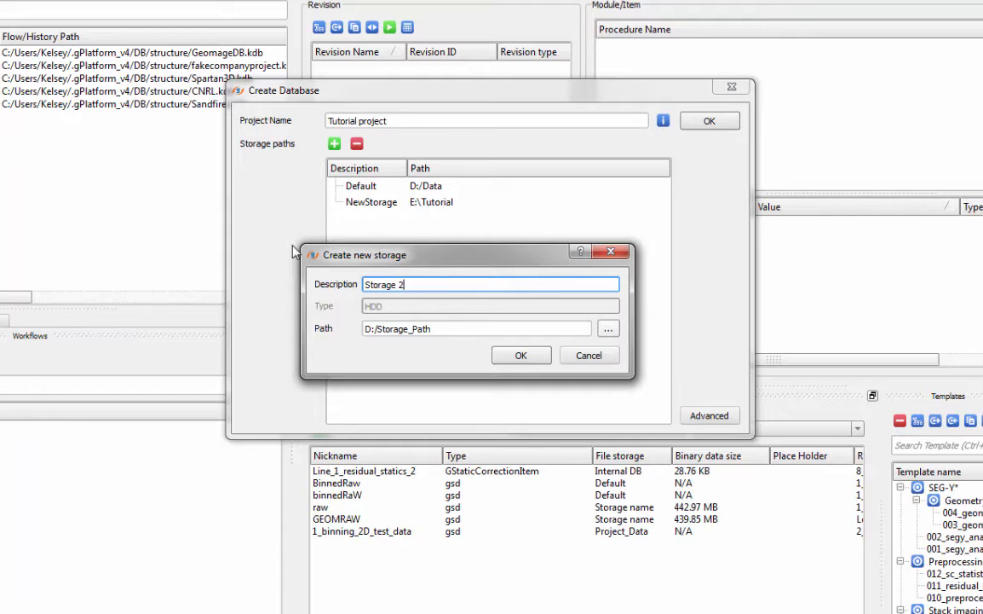
click(608, 329)
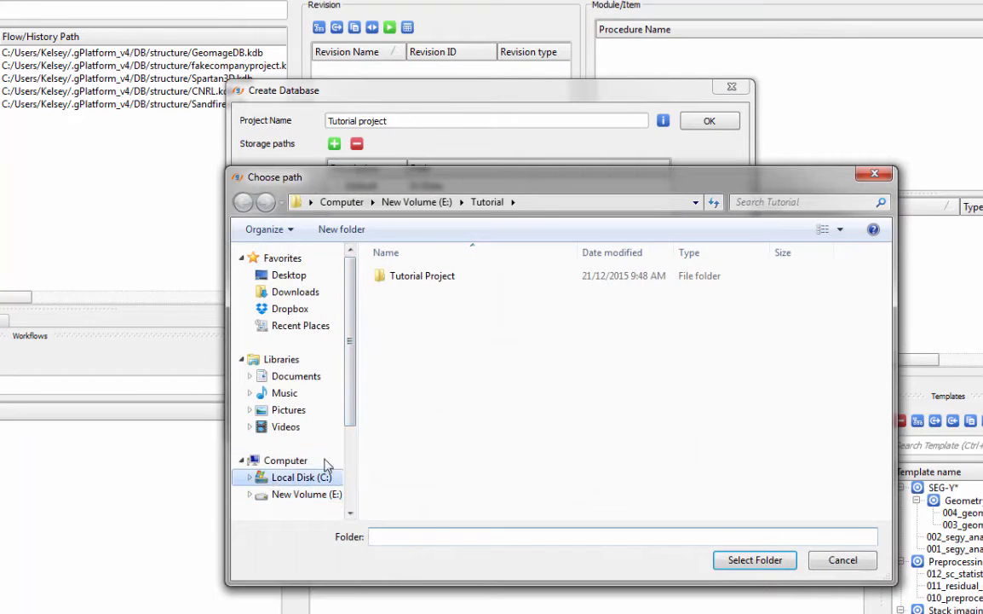
click(303, 476)
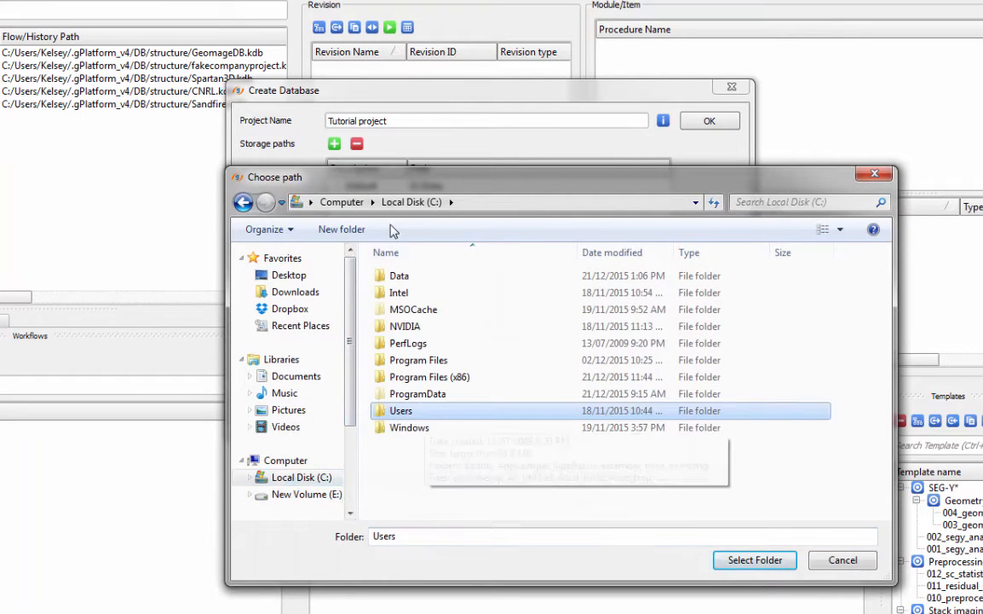
click(399, 275)
click(755, 560)
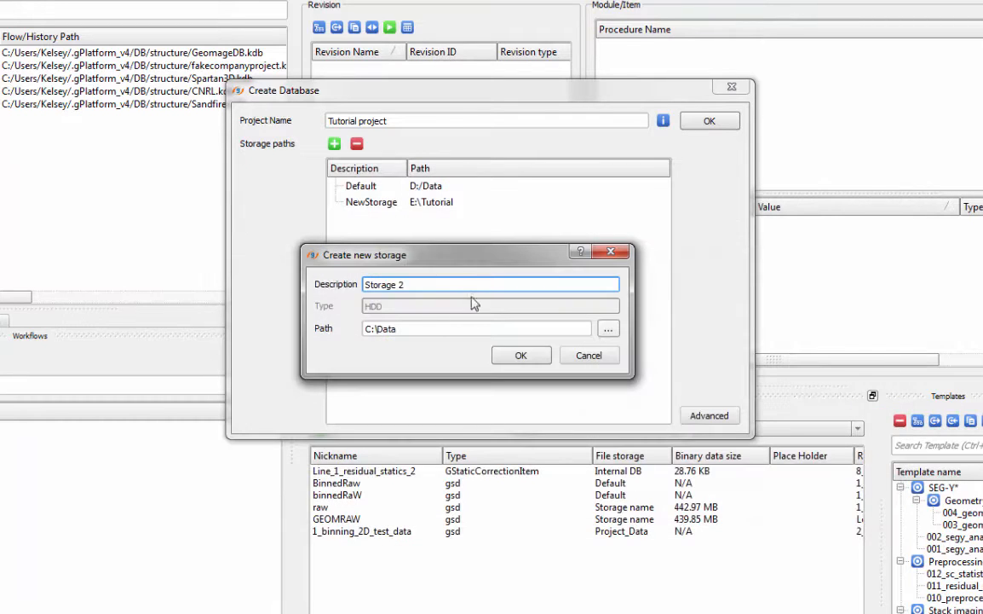
click(521, 355)
Remove the Default storage and finish creating the Tutorial project database.
click(388, 186)
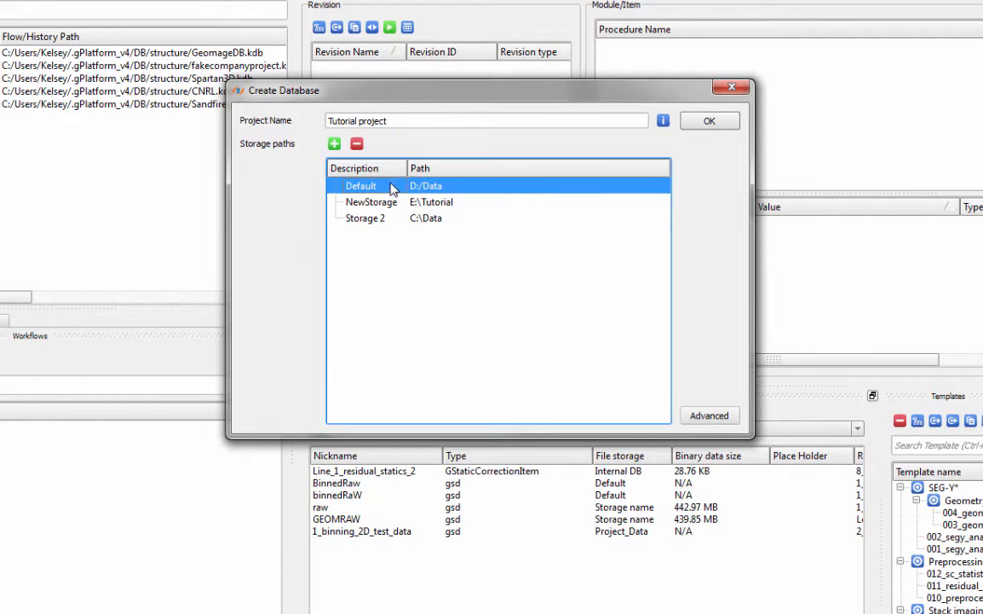
click(357, 143)
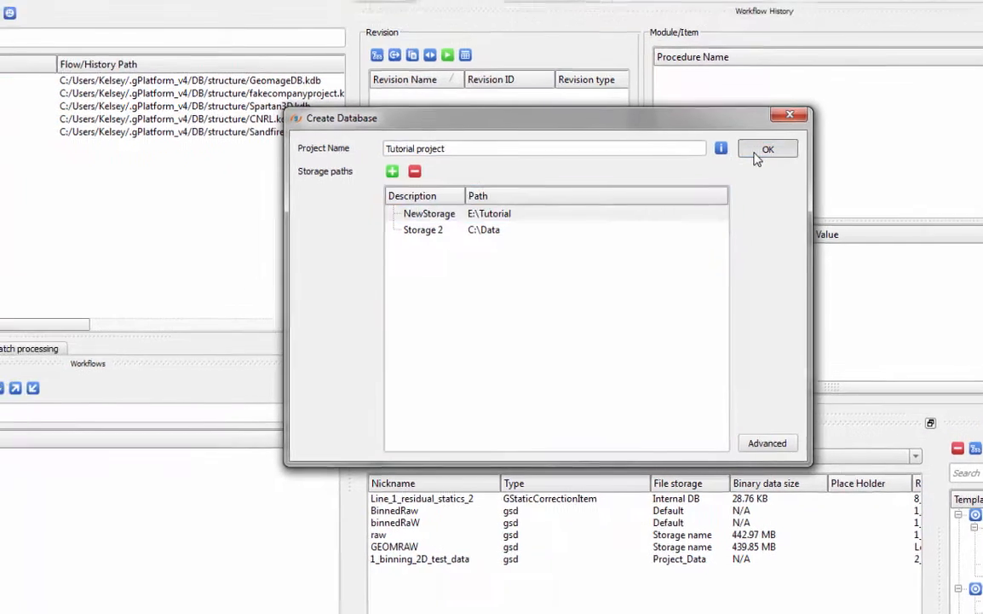
click(756, 153)
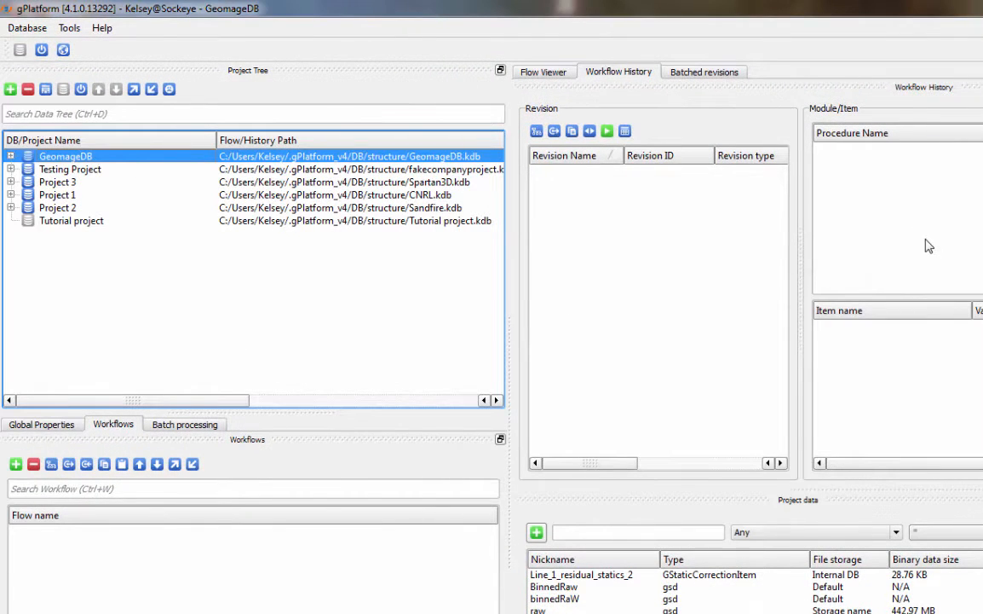
Open Tutorial project and rename Survey 1 to 'Line 1'.
double_click(53, 220)
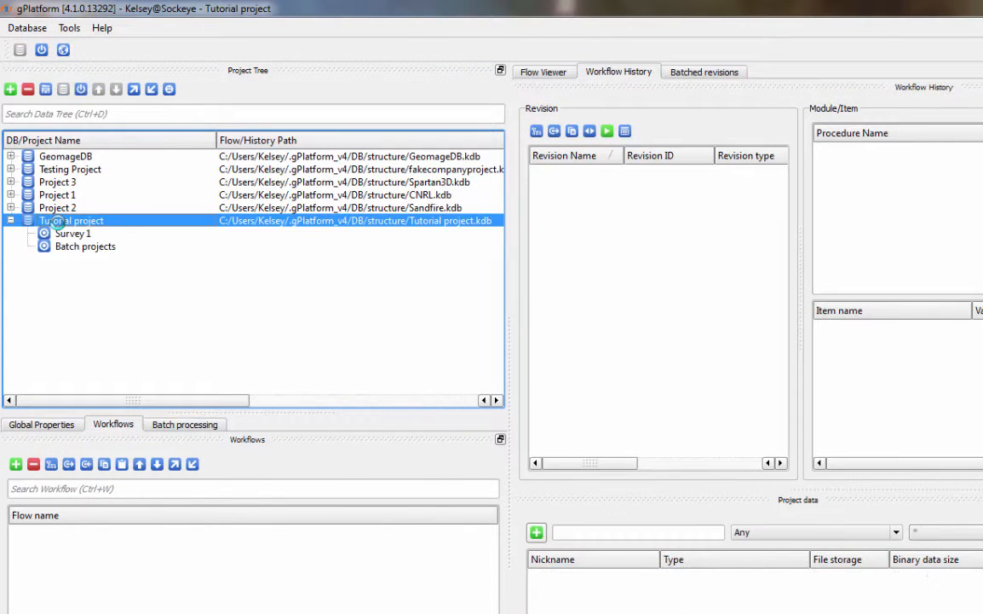
click(67, 234)
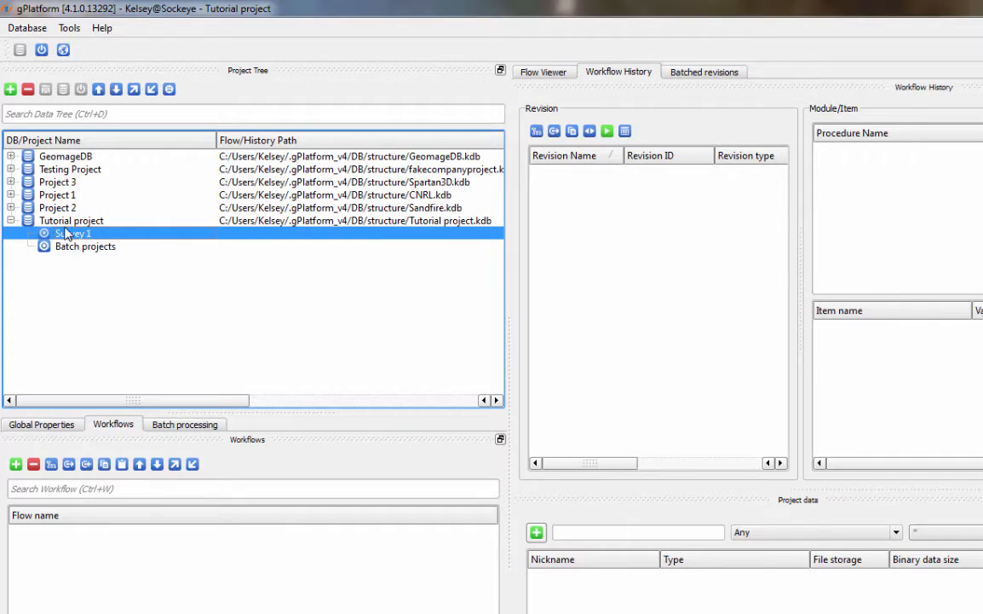
click(66, 235)
text(L)
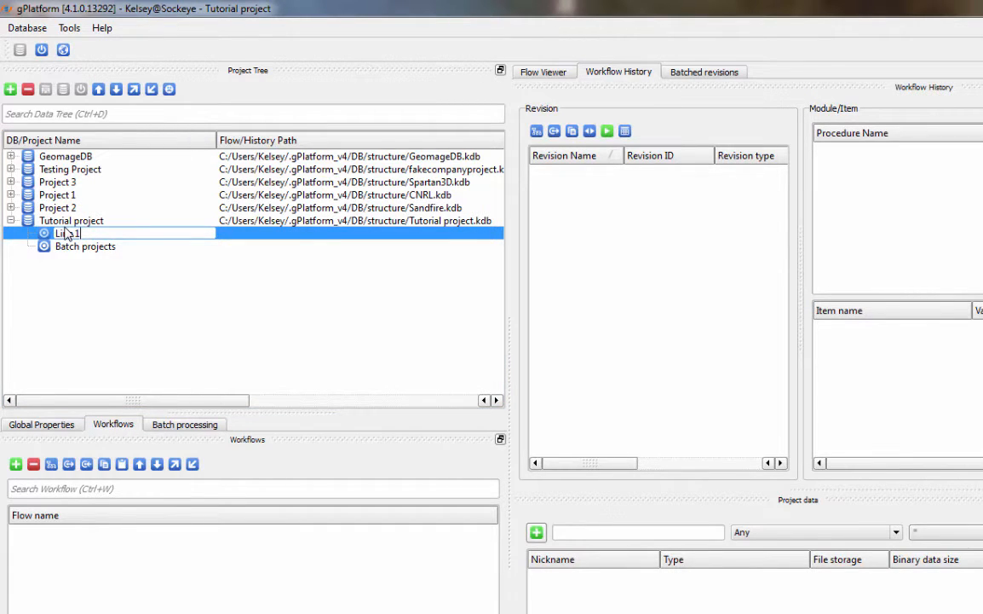
text(ine 1)
key(Return)
Add a 'Line 1 start' item beneath Line 1 and select it.
click(11, 88)
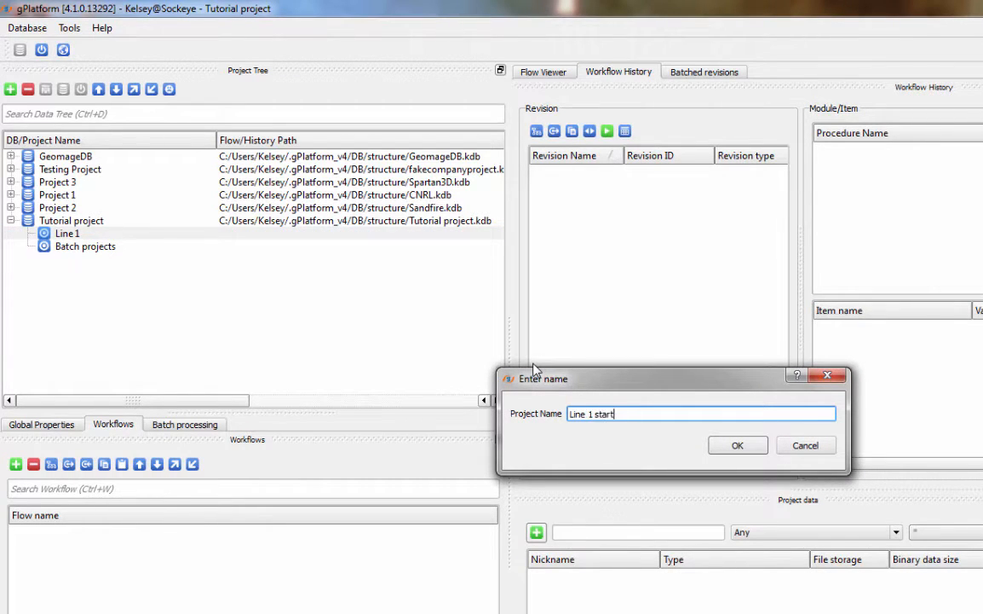
key(Return)
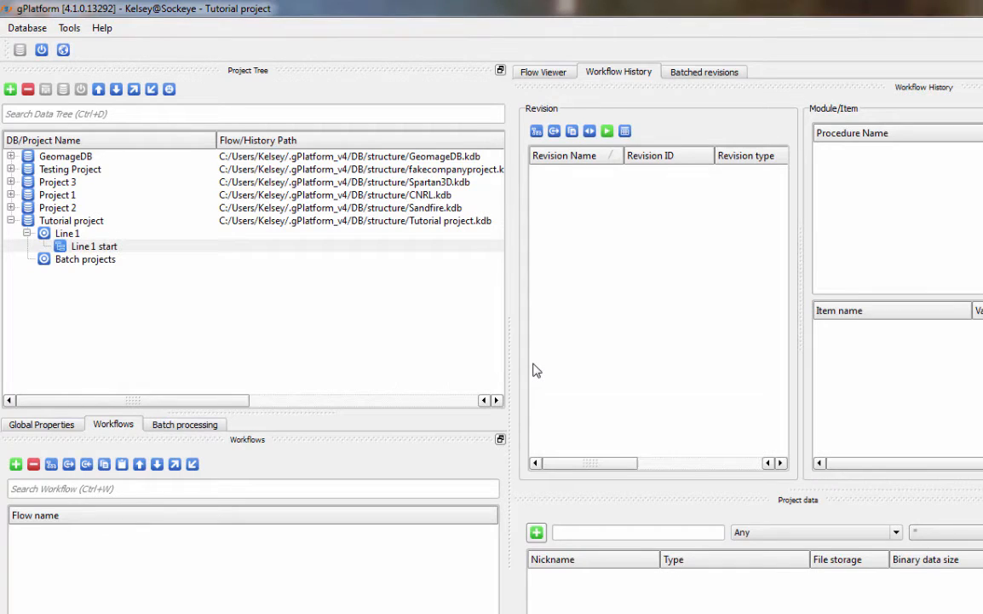
click(96, 246)
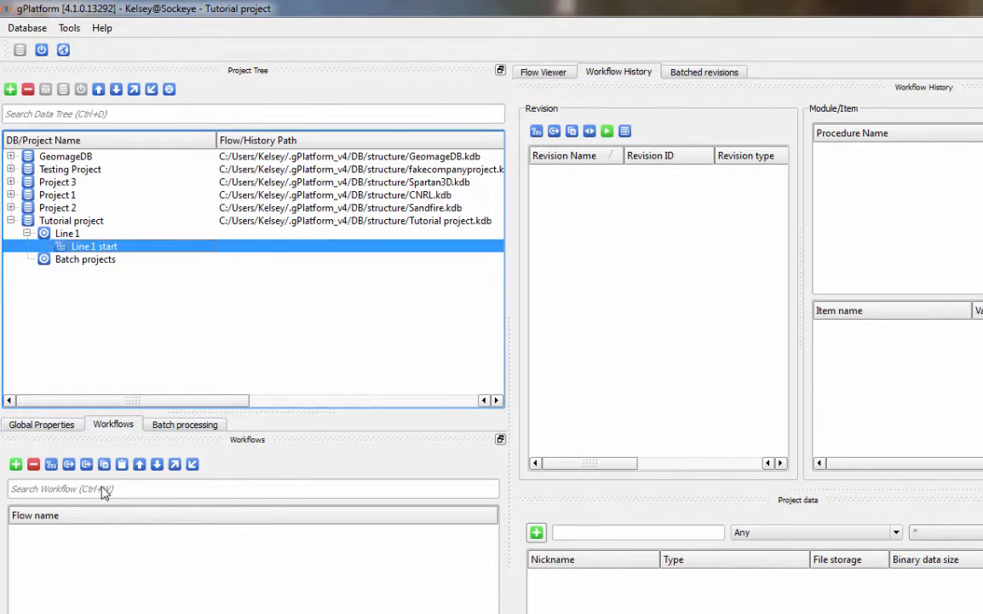
Add a workflow, rename it from 'Empty Flow' to 'Load Data', and open it in gNavigator.
click(15, 463)
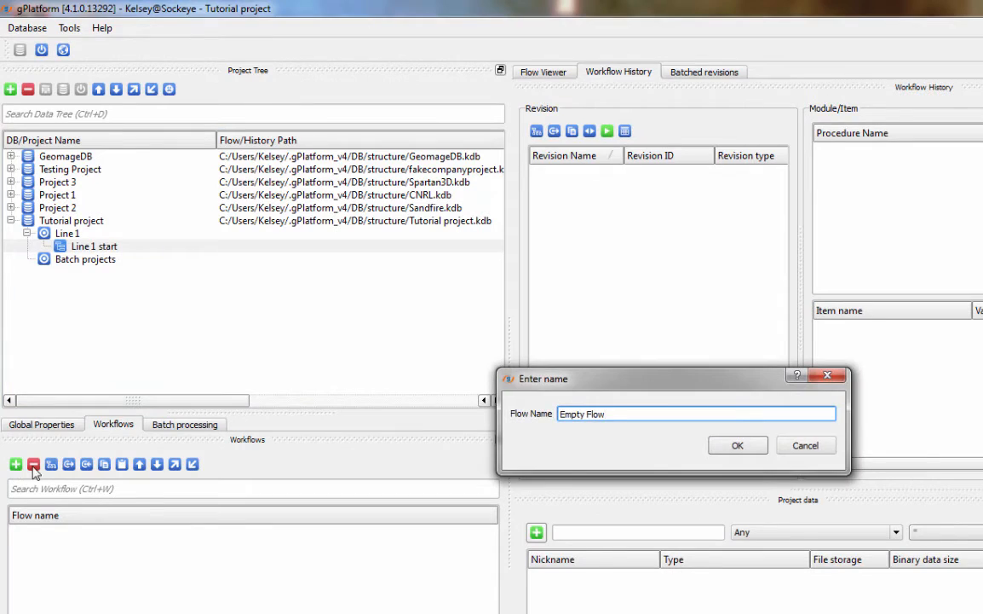
key(BackSpace)
key(BackSpace)
key(BackSpace)
key(BackSpace)
key(BackSpace)
key(BackSpace)
key(BackSpace)
key(BackSpace)
key(BackSpace)
key(Return)
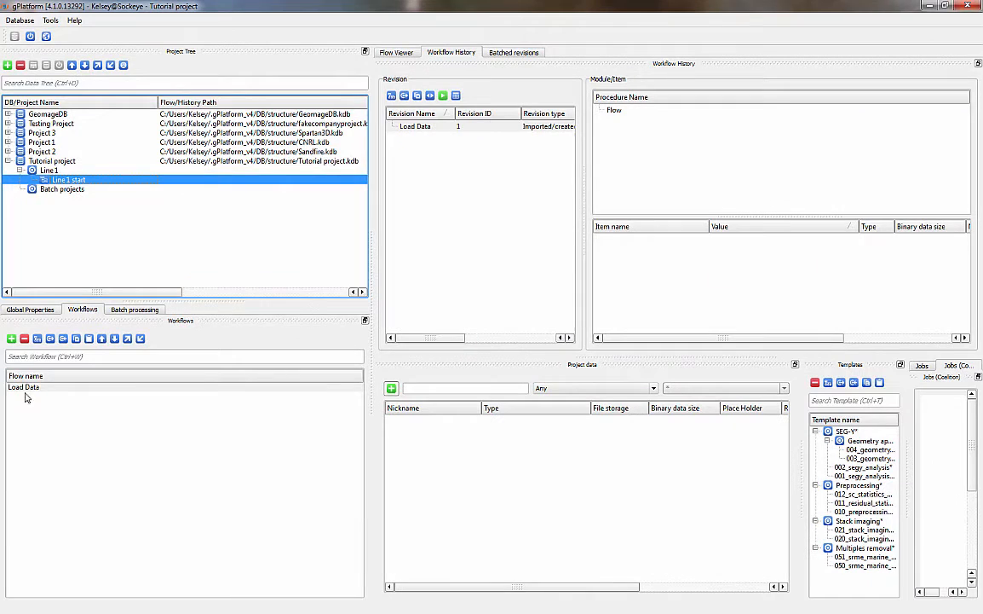
click(25, 388)
double_click(26, 389)
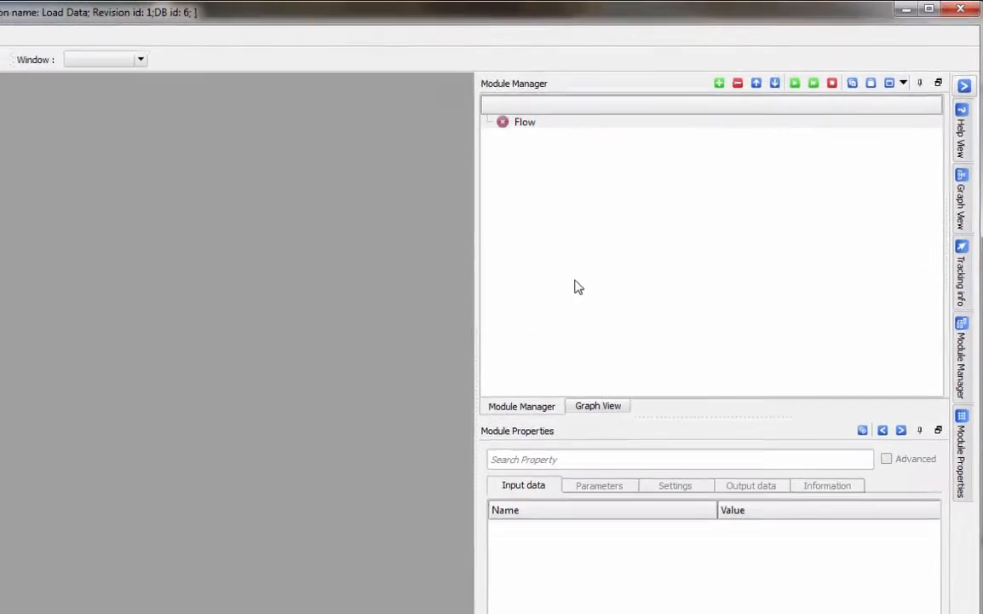
Search modules for 'Seg' and add SEG-Y Examiner to the flow.
click(702, 194)
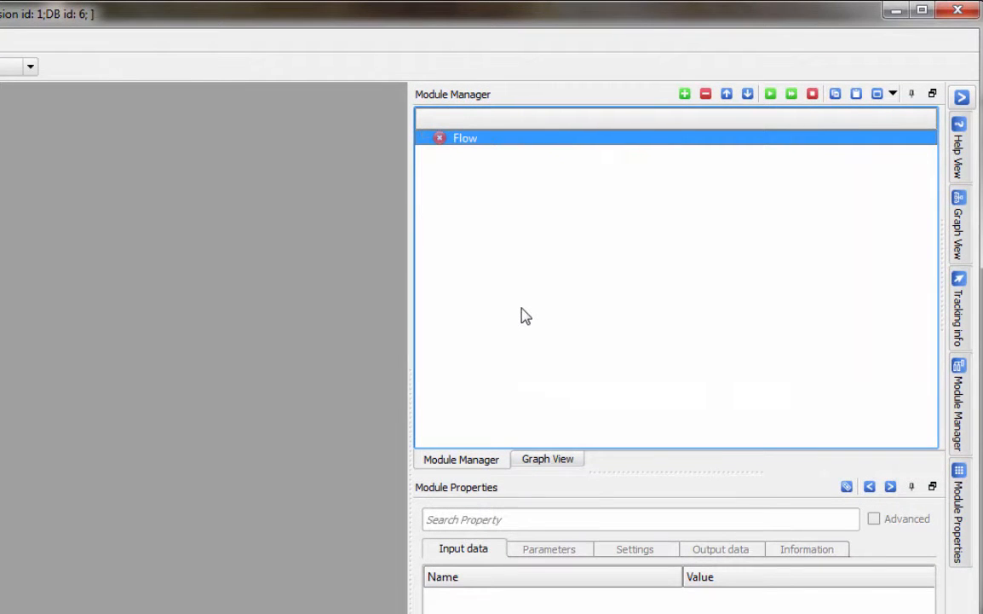
key(ctrl+f)
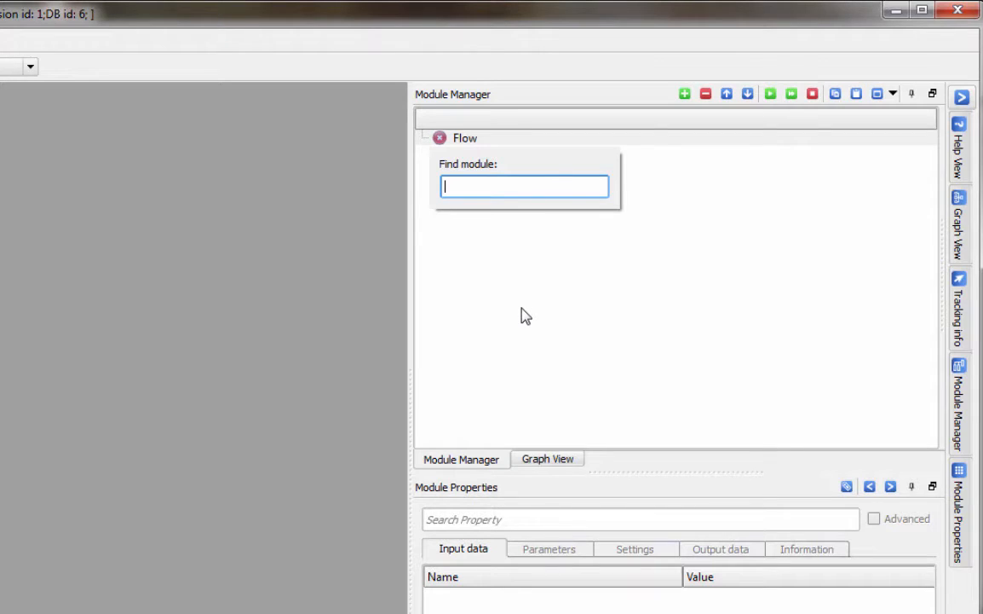
text(Seg)
key(BackSpace)
key(BackSpace)
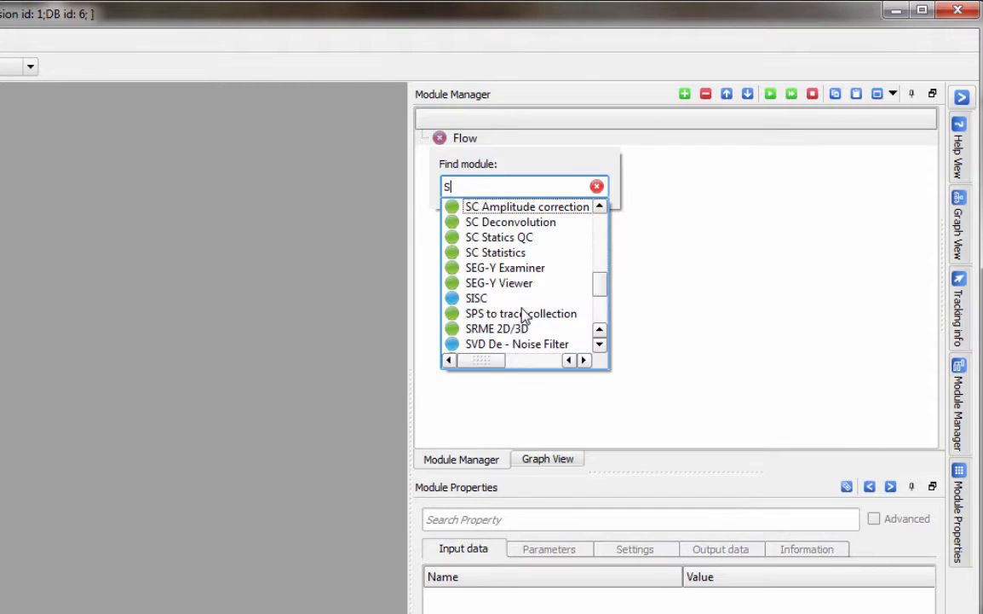
text(eg)
click(523, 310)
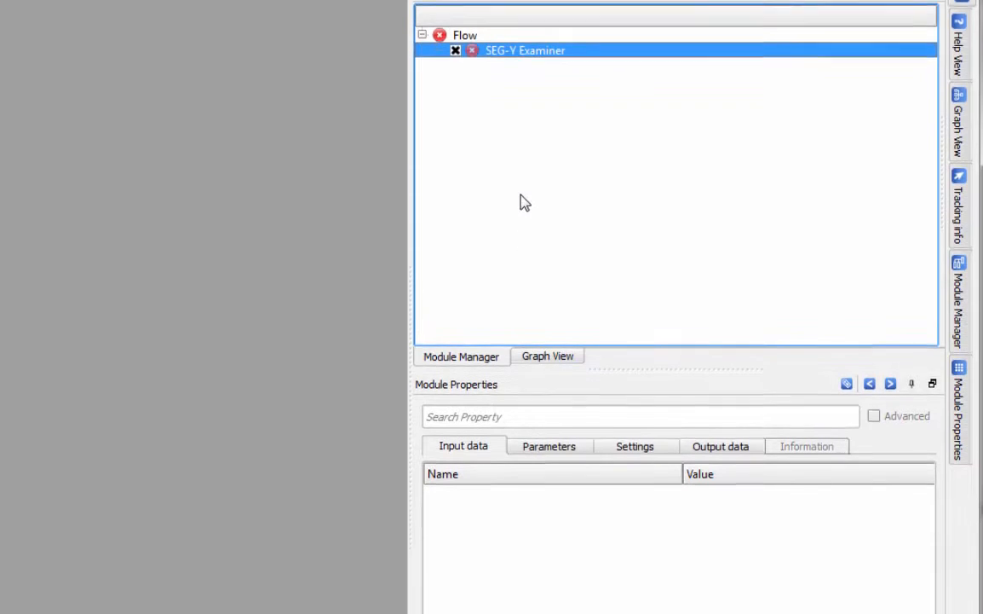
Show SEG-Y Examiner's parameters and start editing the Seismic file name, with the Reference column visible.
click(554, 550)
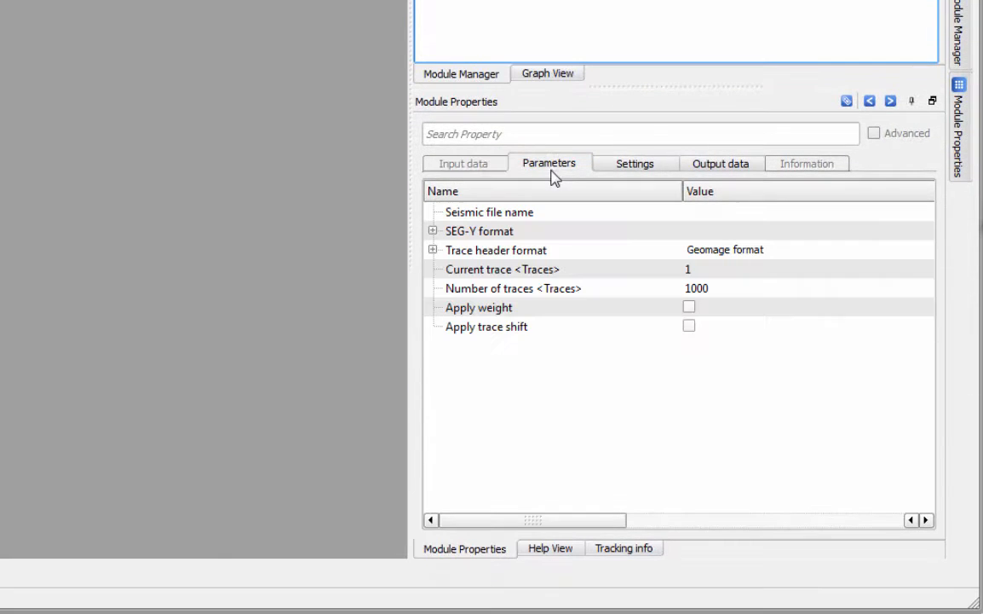
click(765, 219)
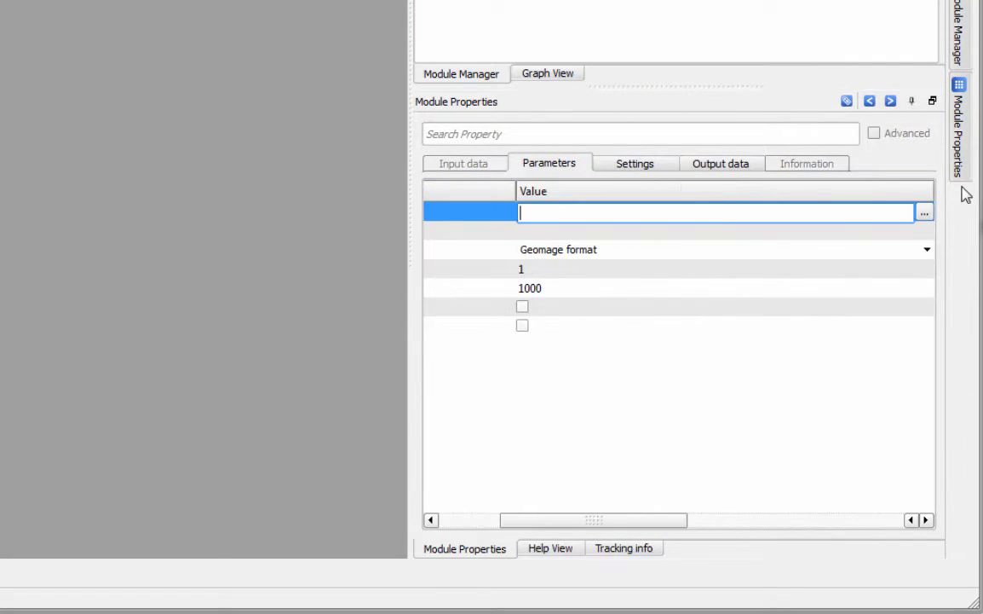
drag(931, 182, 748, 193)
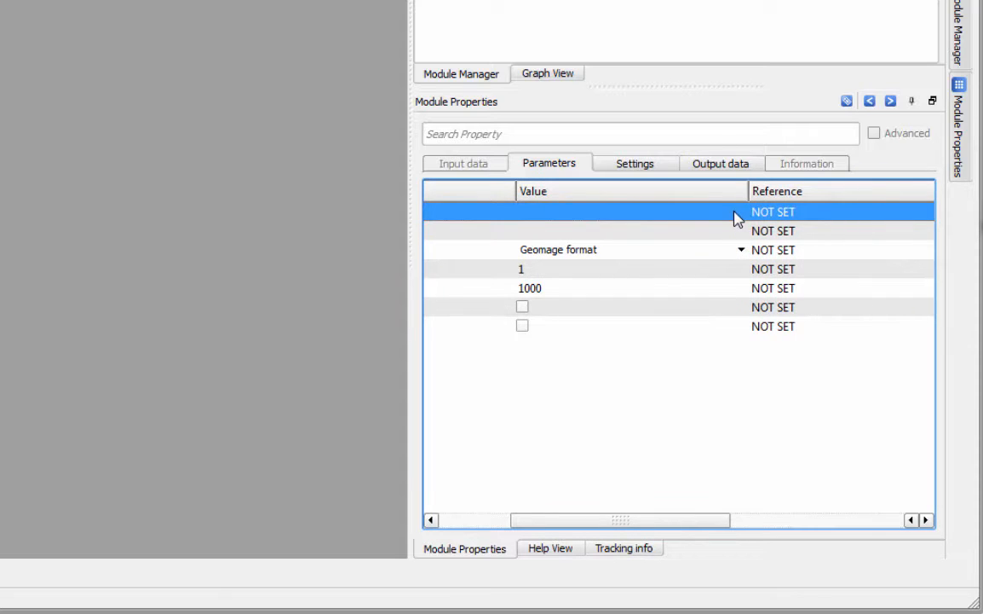
click(704, 215)
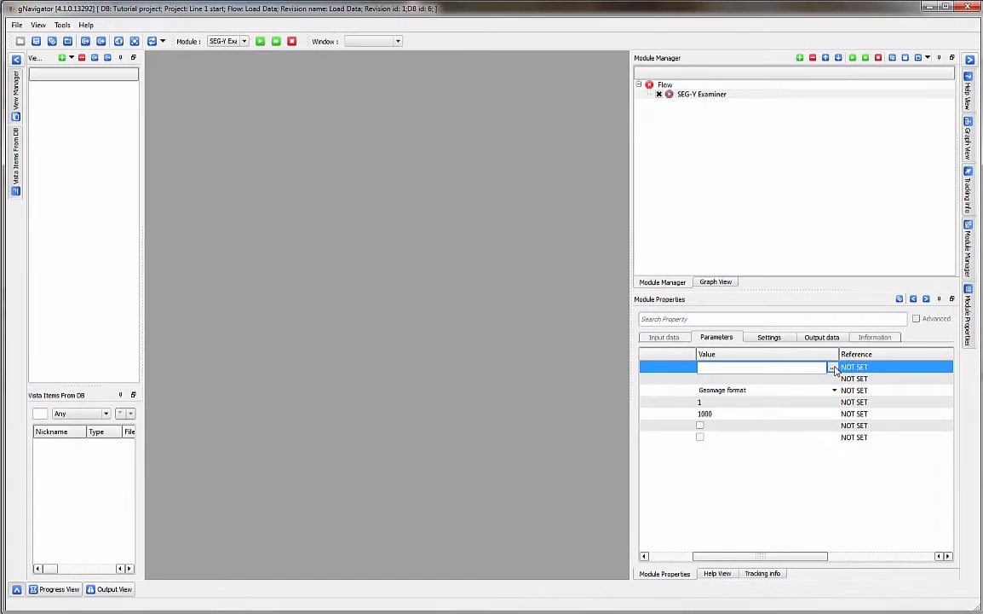
Set the Seismic file name to E:/Tutorial/Tutorial Project/line_001.sgy.
click(740, 213)
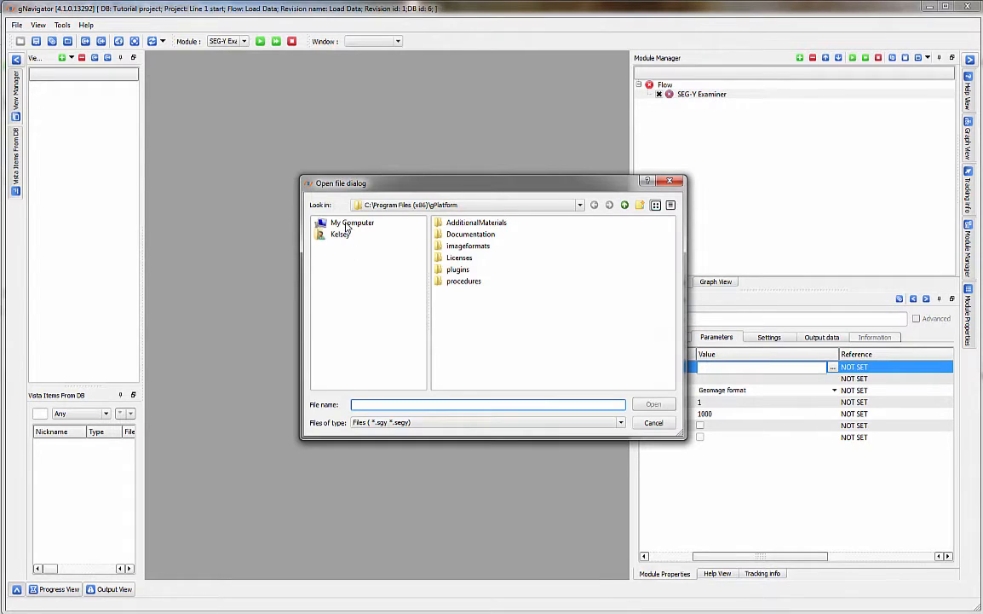
click(322, 222)
double_click(466, 246)
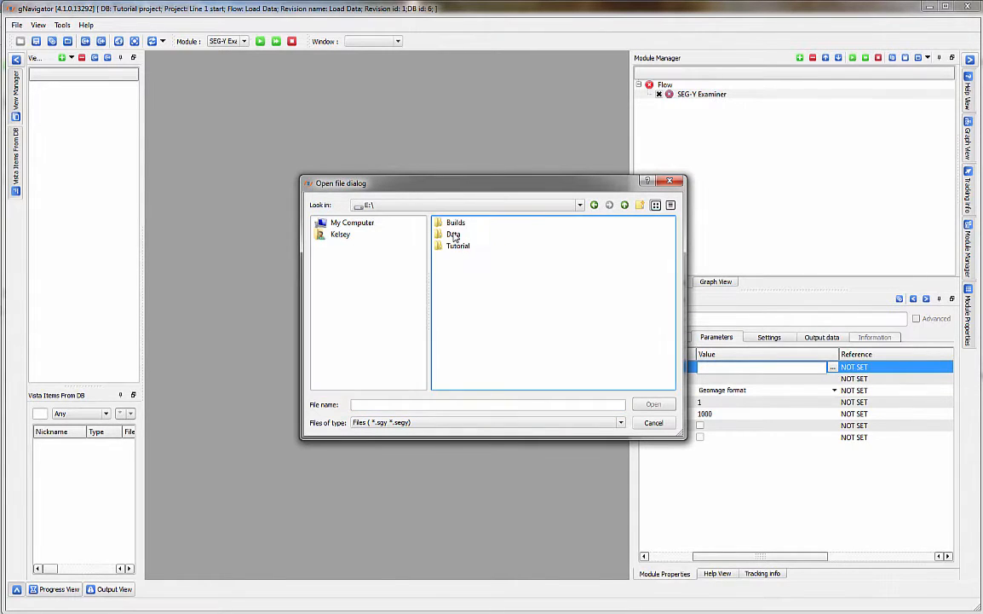
double_click(460, 246)
click(458, 223)
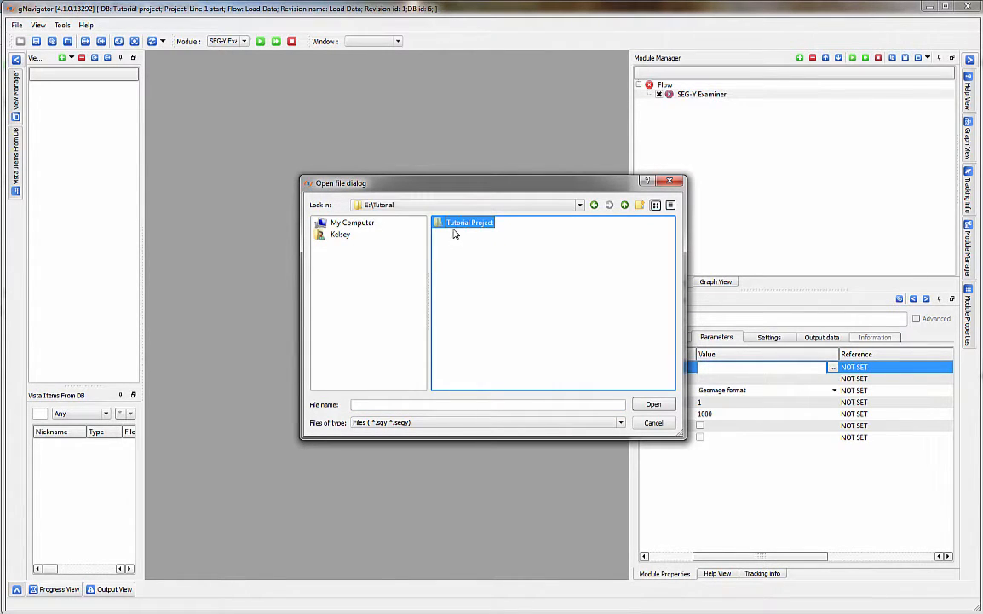
double_click(456, 224)
click(465, 248)
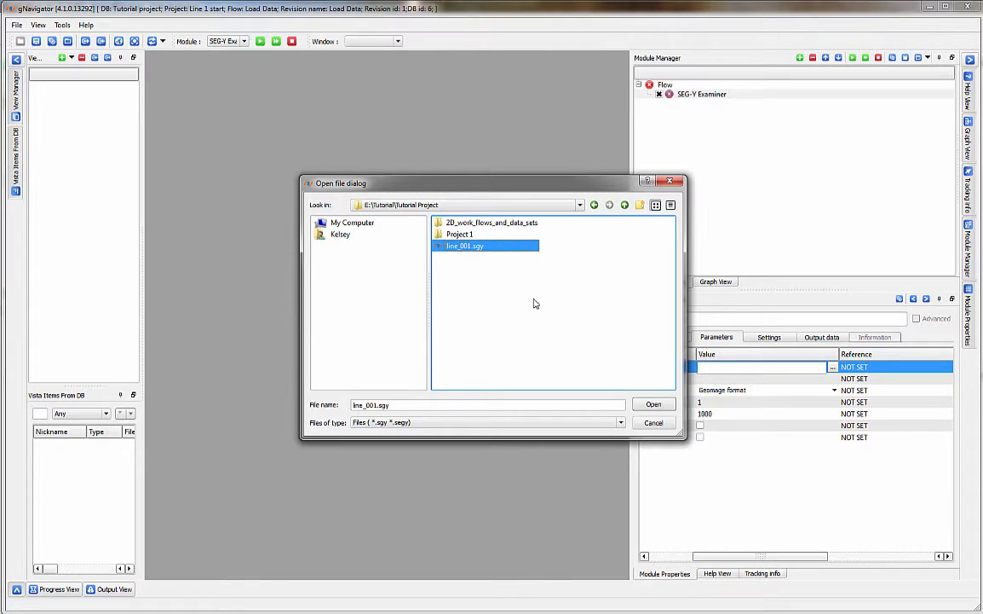
click(653, 403)
Review the Geomage trace header format mapping, then close it.
drag(793, 555, 743, 556)
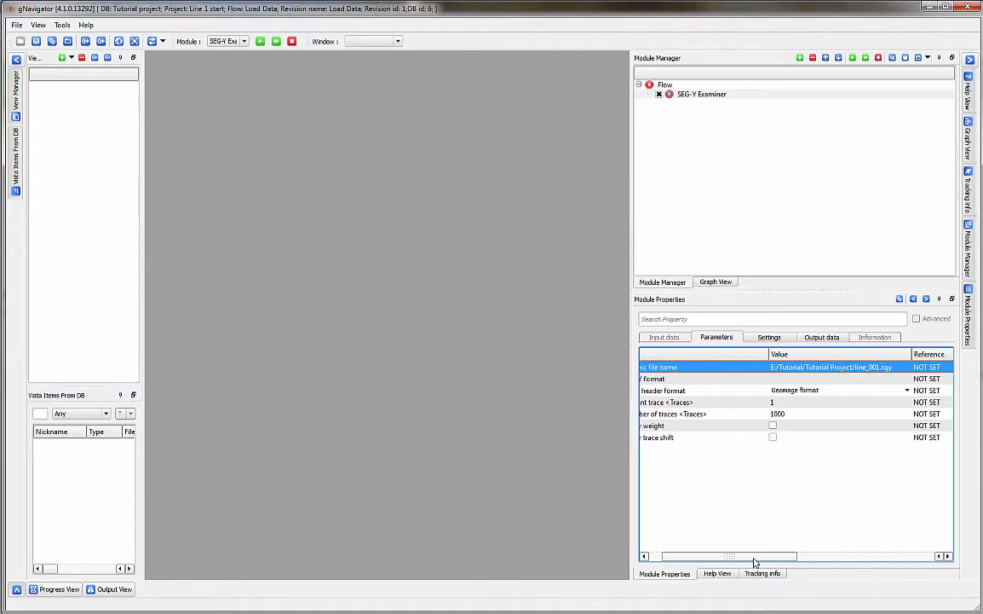
click(825, 391)
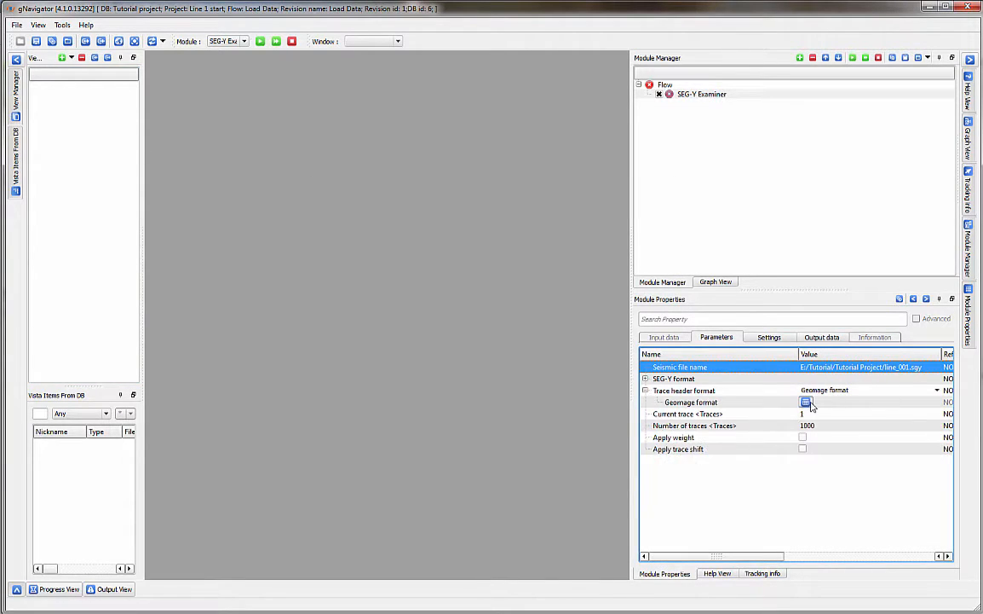
click(804, 402)
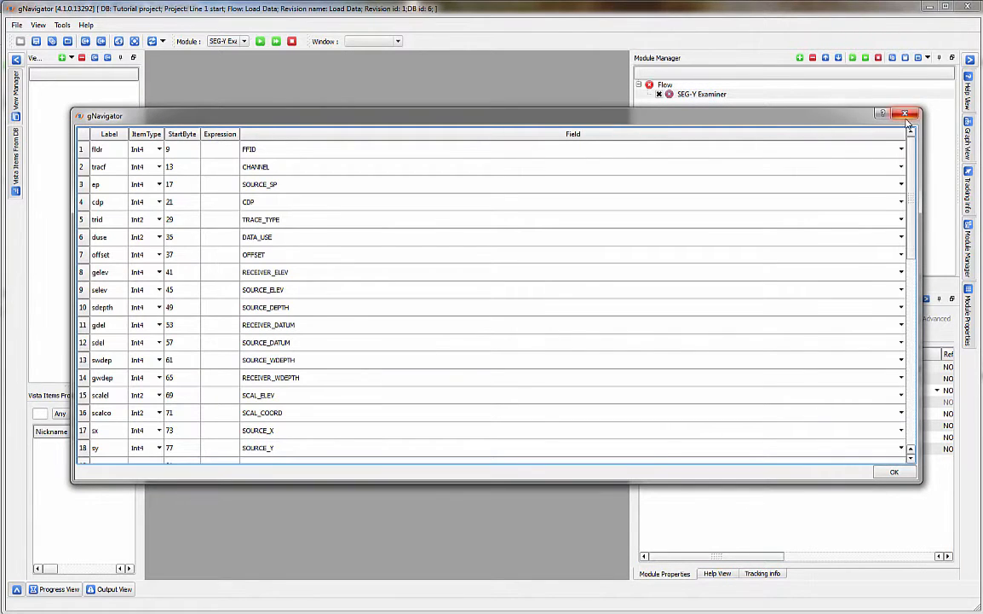
click(905, 113)
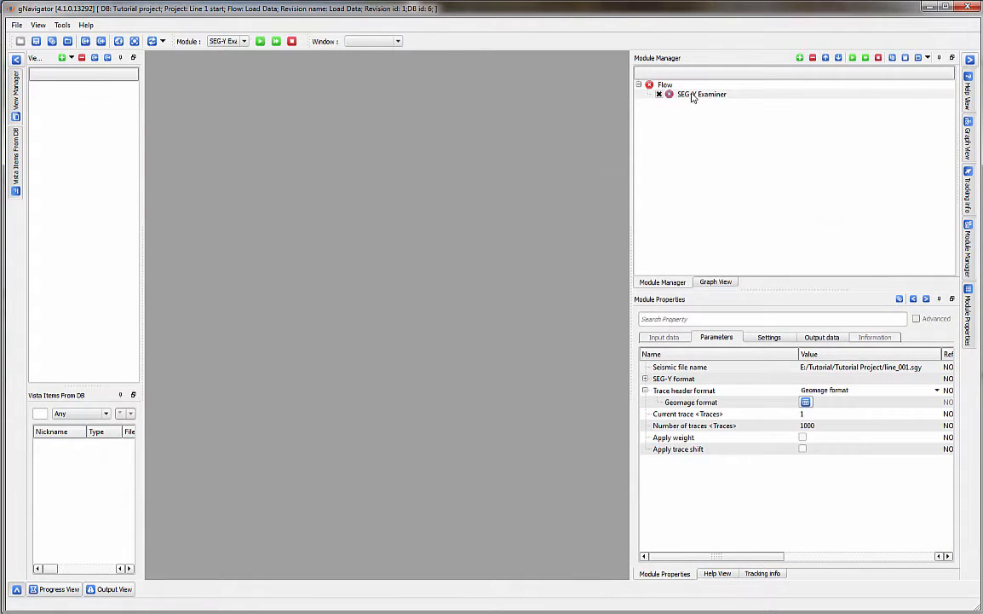
click(692, 95)
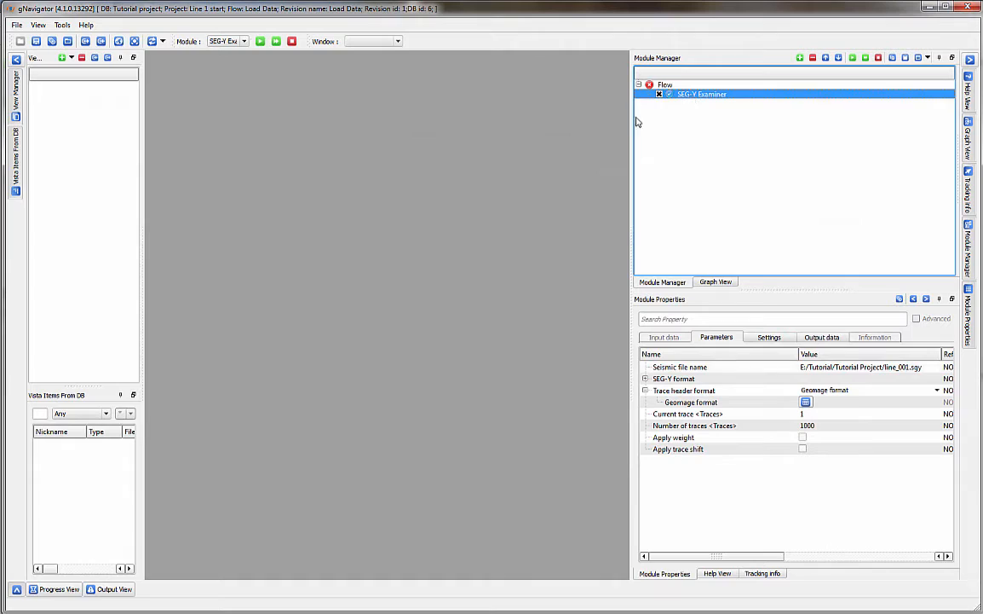
Show all SEG-Y Examiner display groups and widen the seismic input view.
right_click(689, 94)
mouse_move(723, 125)
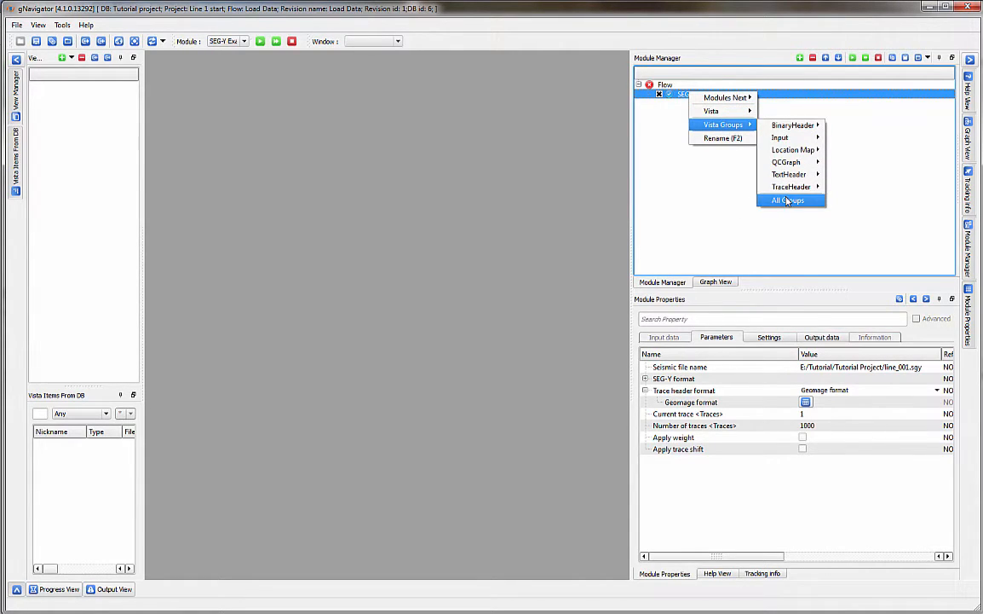
click(787, 201)
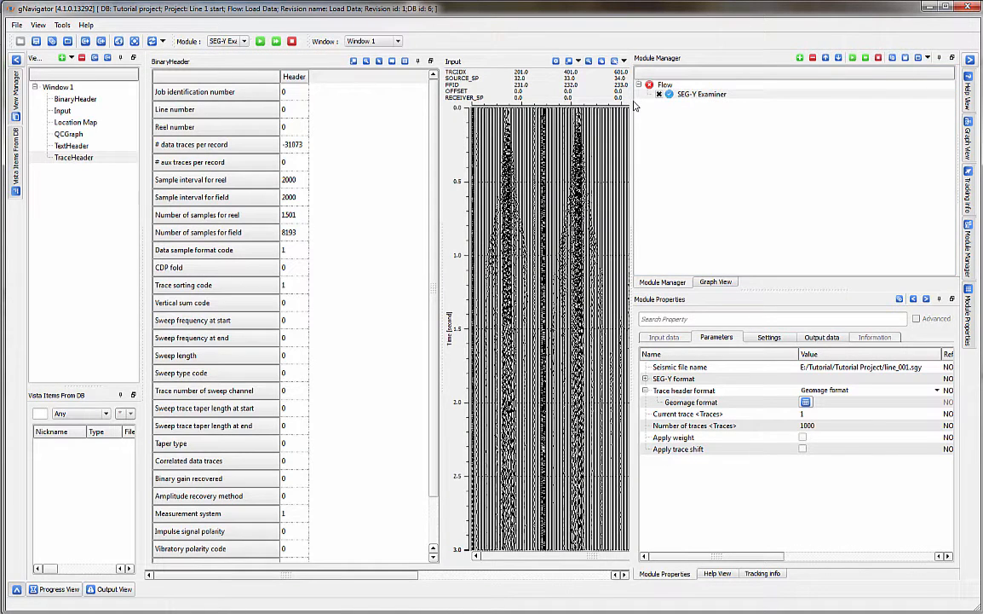
drag(633, 100, 843, 100)
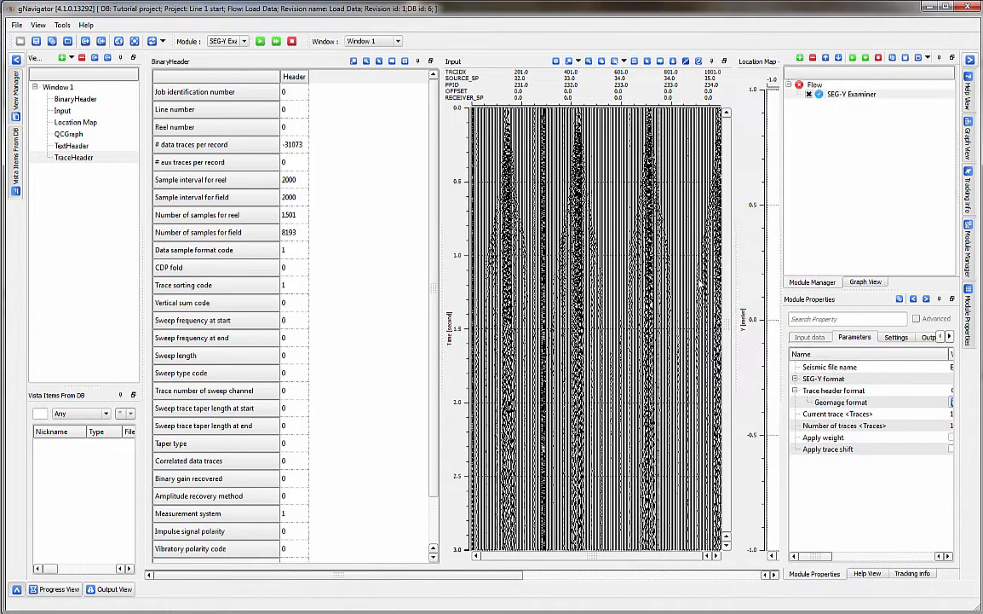
Rearrange the panels, docking QC Graph above Location Map and widening the module manager.
drag(420, 579, 381, 597)
scroll(561, 97, up, 5)
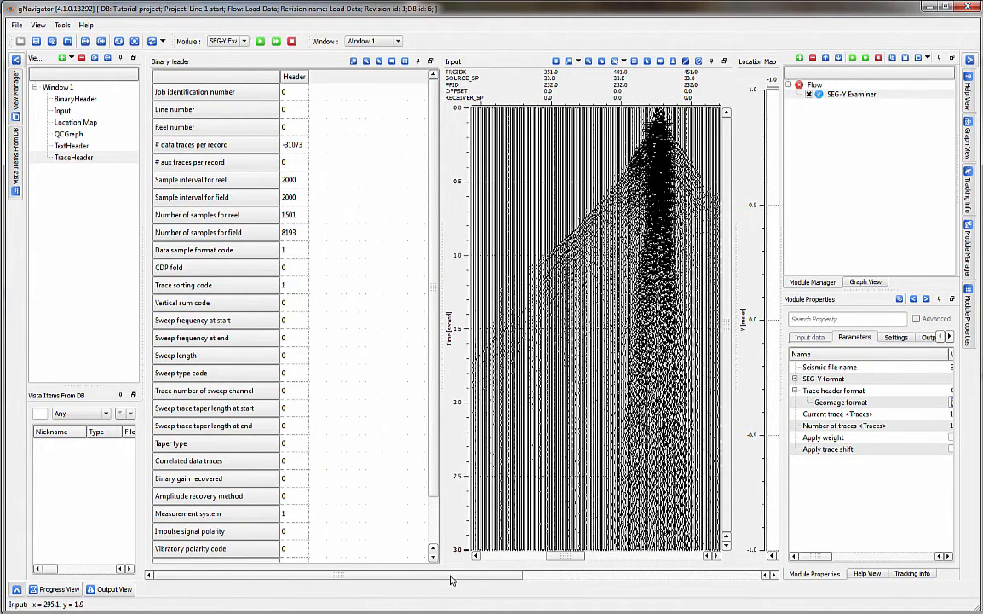
drag(452, 579, 503, 580)
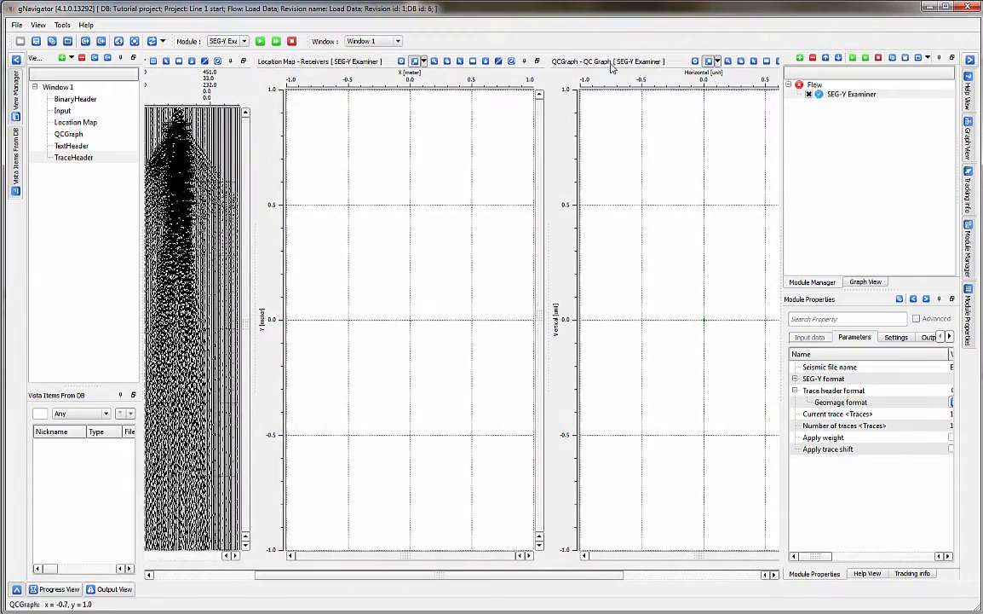
drag(552, 62, 419, 70)
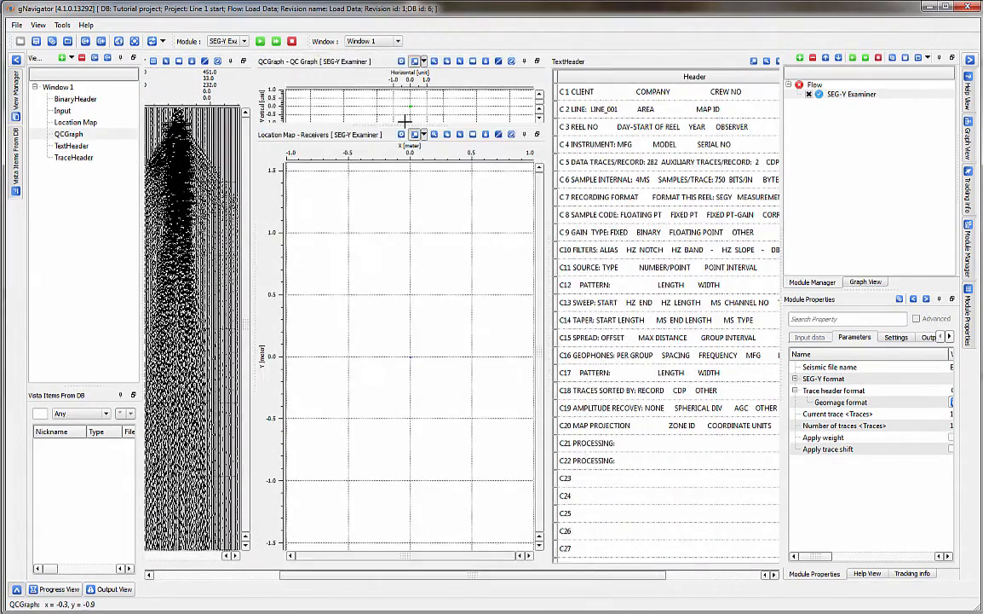
drag(402, 126, 387, 295)
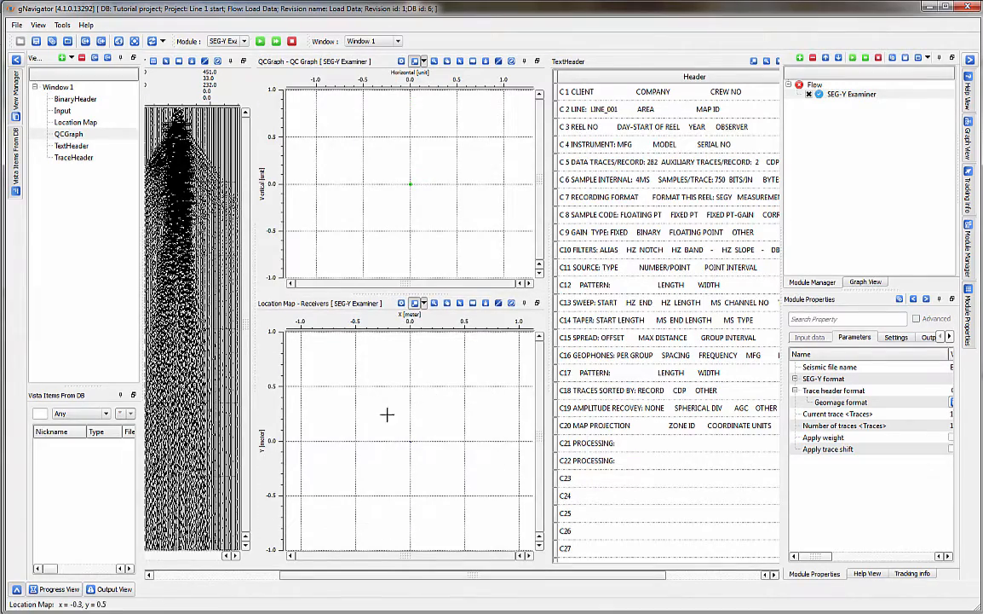
drag(415, 575, 520, 603)
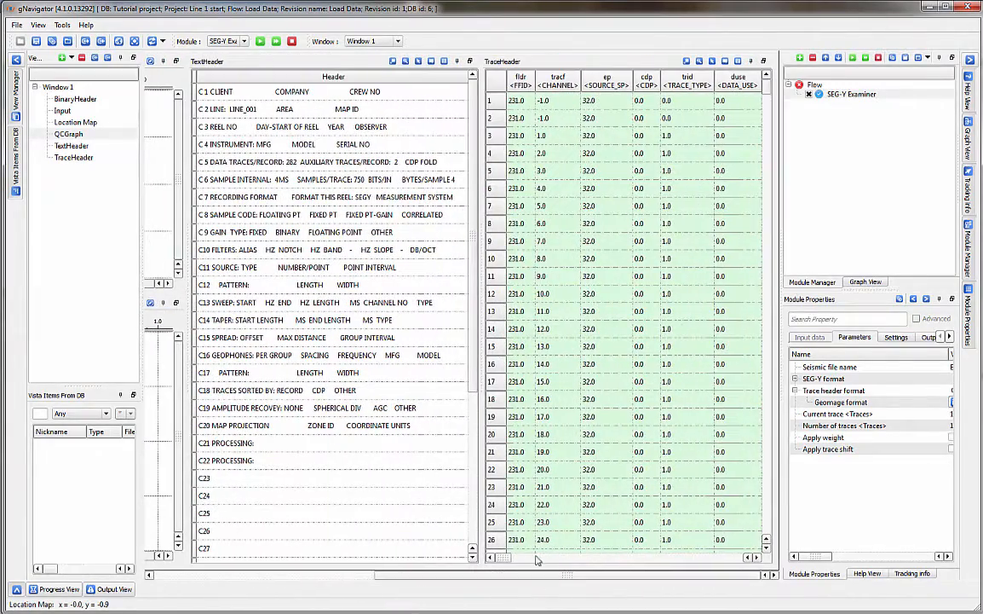
mouse_move(505, 559)
mouse_down()
mouse_move(613, 560)
mouse_move(505, 557)
mouse_up()
drag(780, 312, 680, 323)
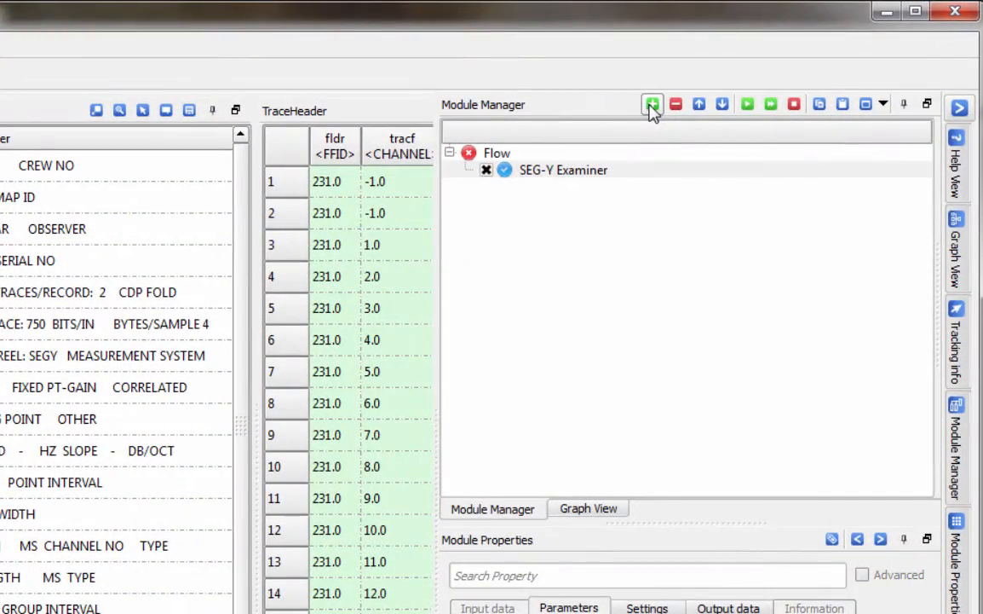
Add a Load SEG-Y module after SEG-Y Examiner and widen its properties panel.
click(652, 105)
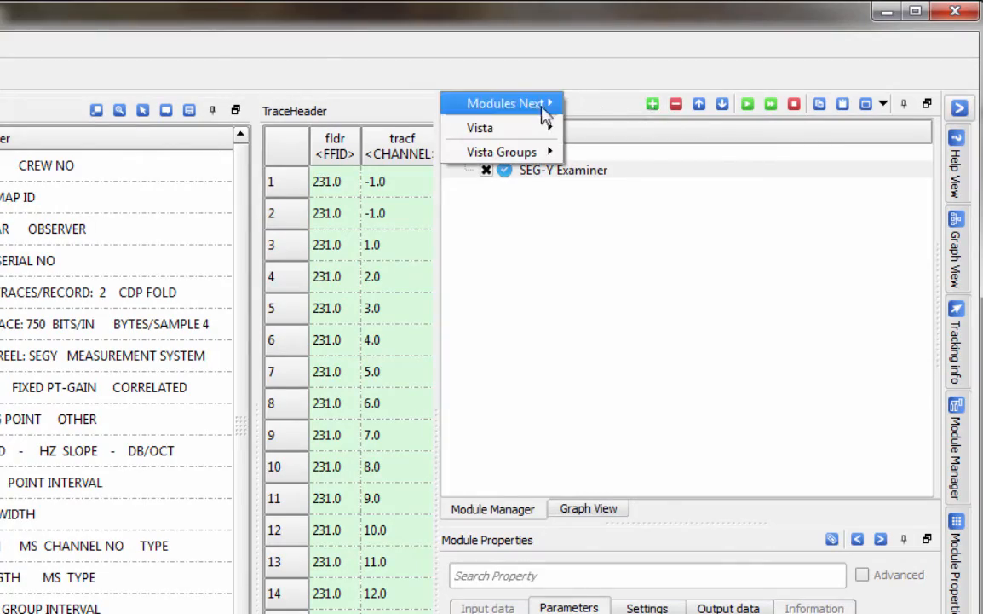
mouse_move(542, 107)
mouse_move(662, 336)
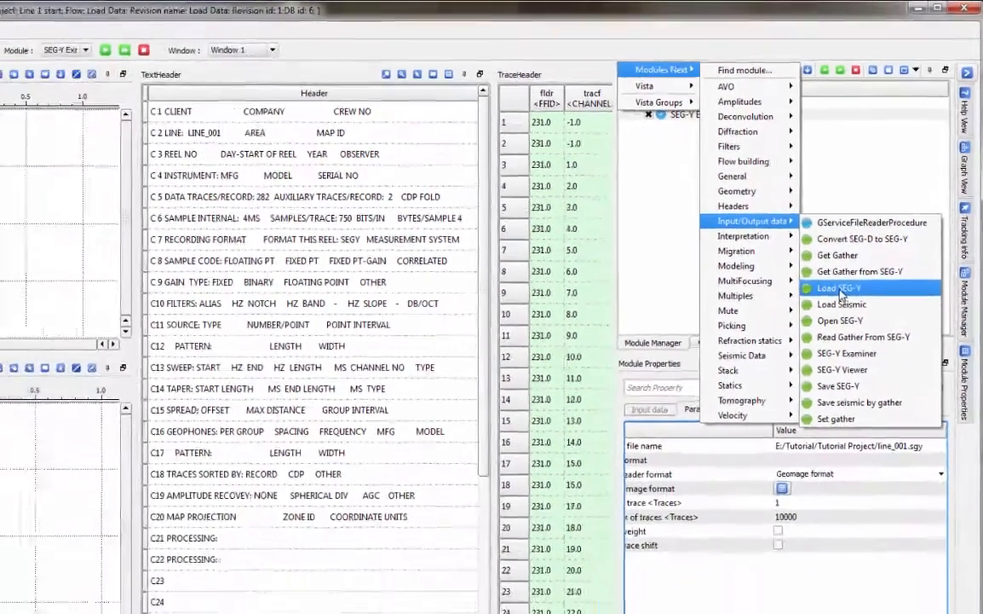
click(770, 427)
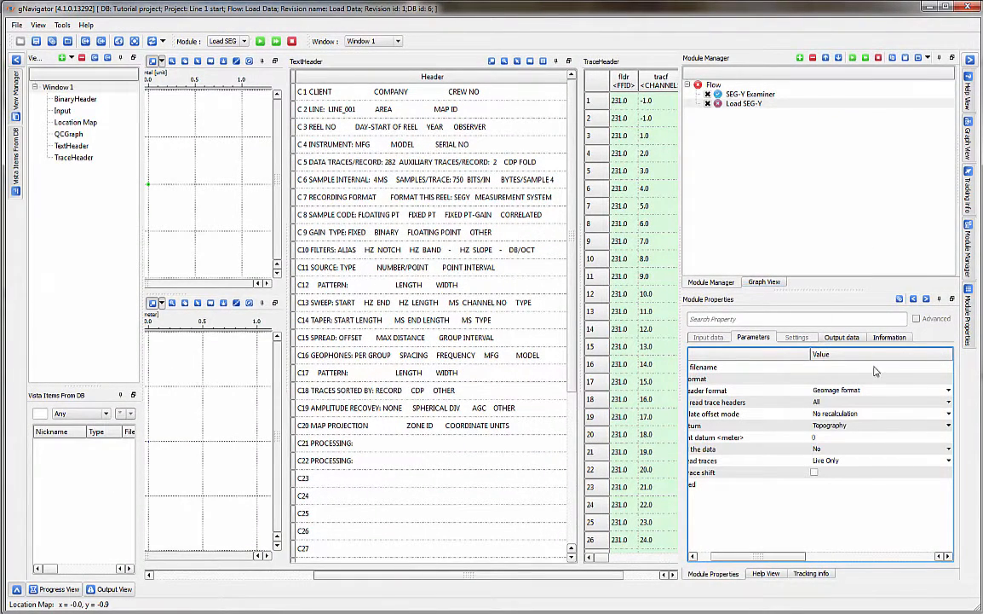
drag(679, 412, 527, 426)
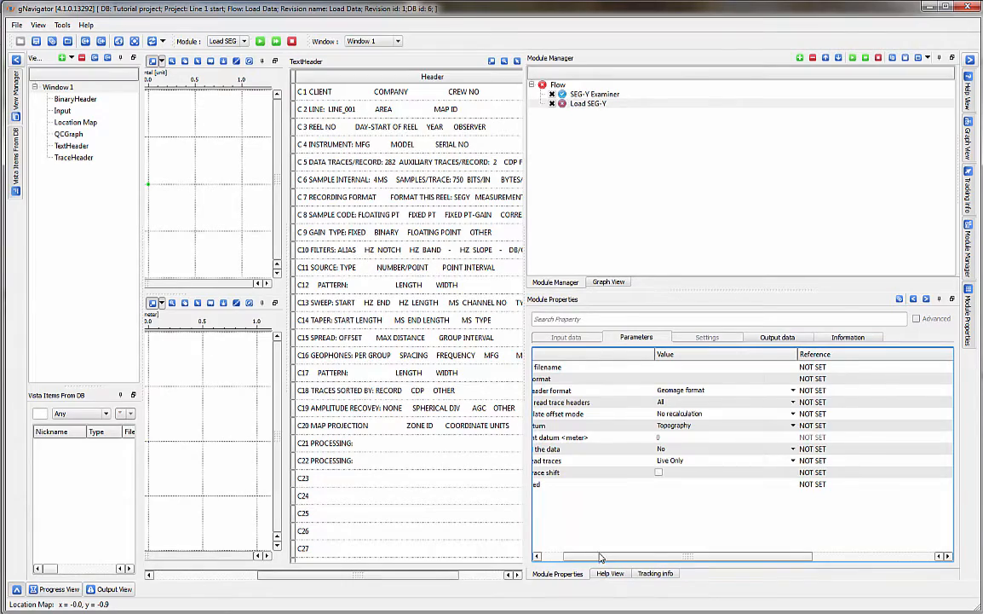
drag(600, 556, 577, 558)
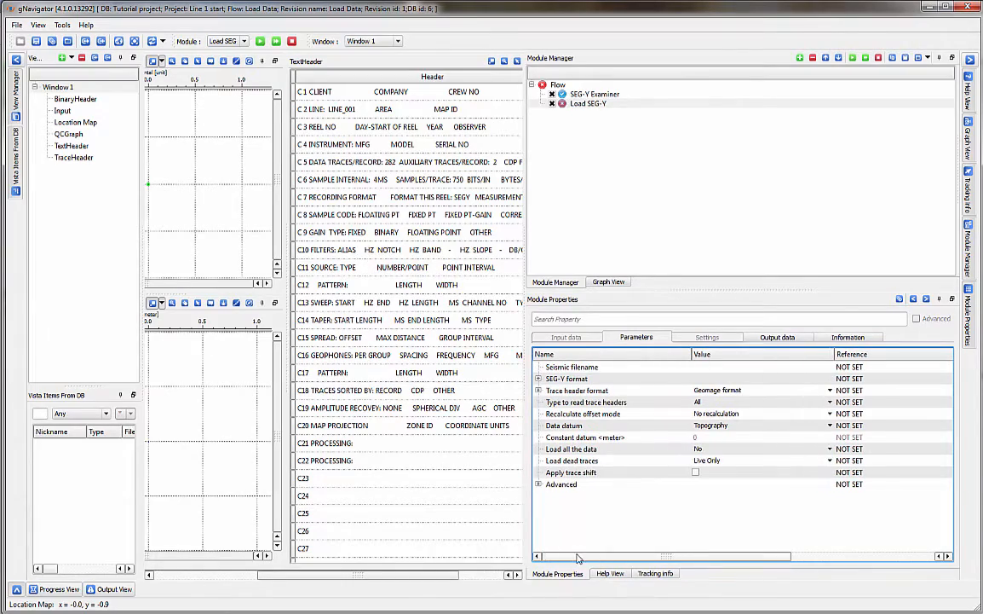
Set Load SEG-Y's seismic filename to line_001.sgy and run the flow.
click(828, 369)
click(827, 367)
click(478, 246)
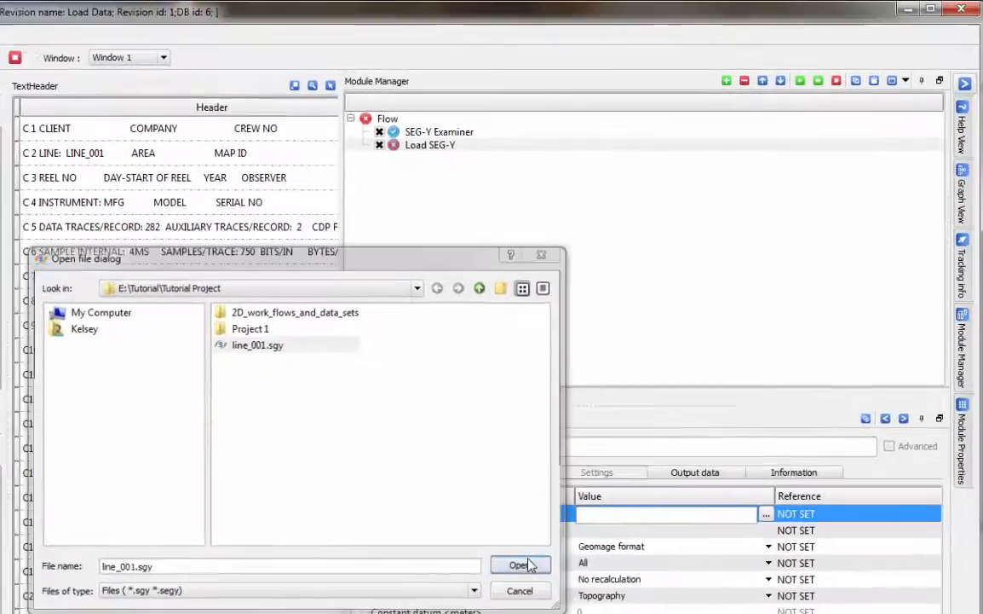
click(652, 404)
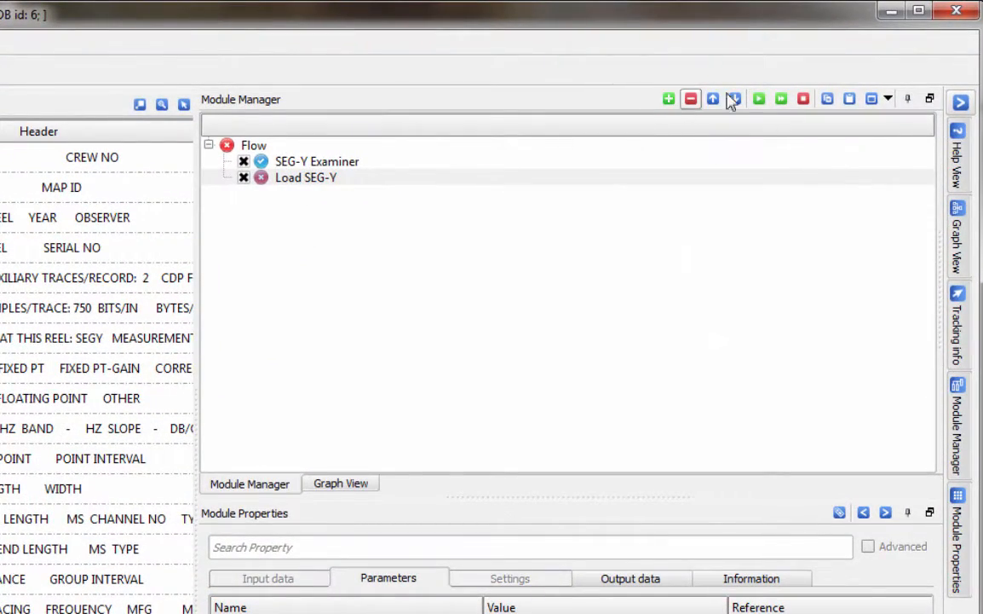
click(759, 100)
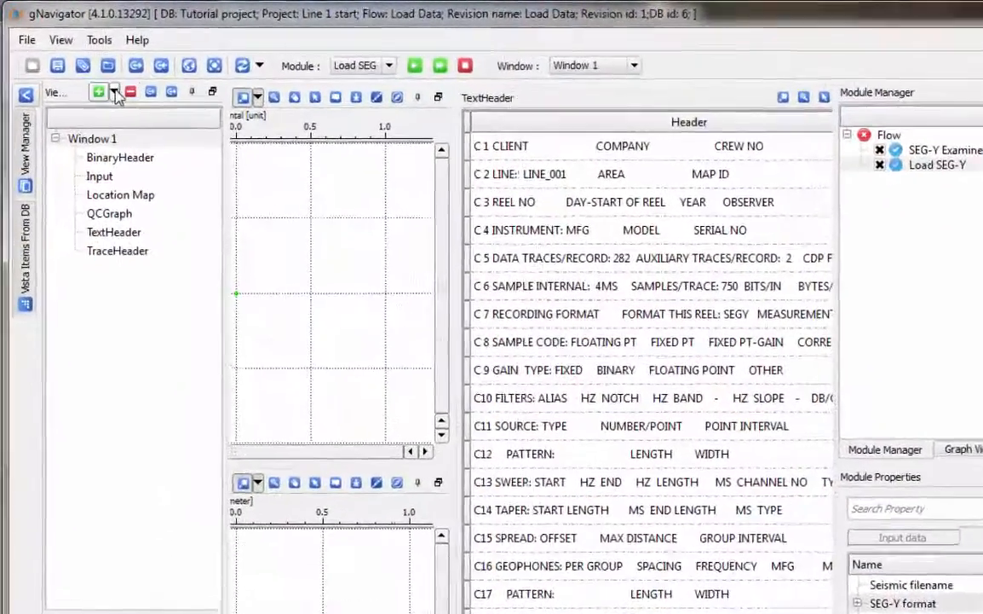
Add a new display window named 'Window 2'.
click(114, 93)
click(134, 135)
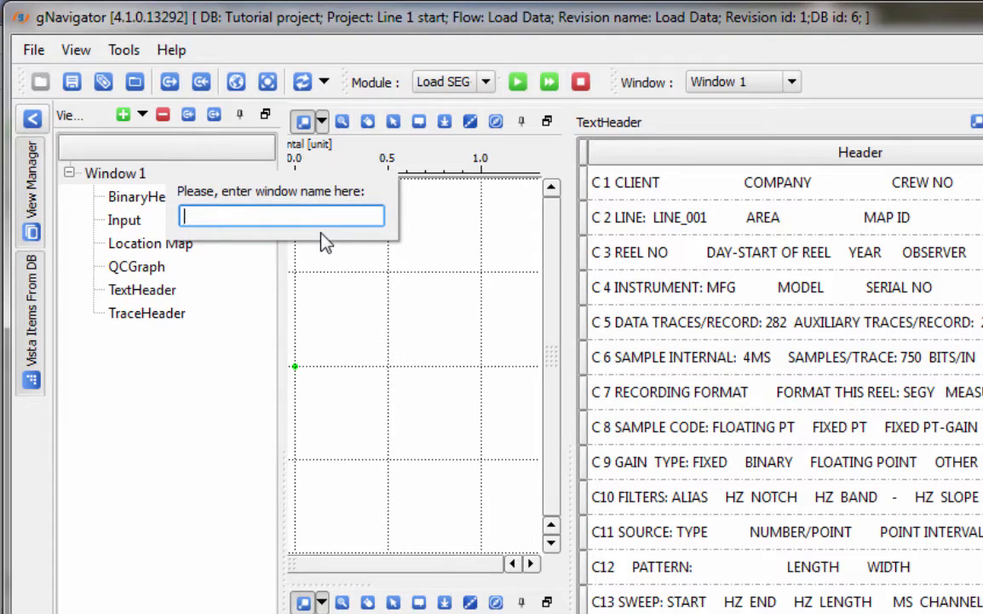
text(Window 2)
key(Return)
Display all Load SEG-Y display groups in Window 2 and widen the location map.
right_click(166, 213)
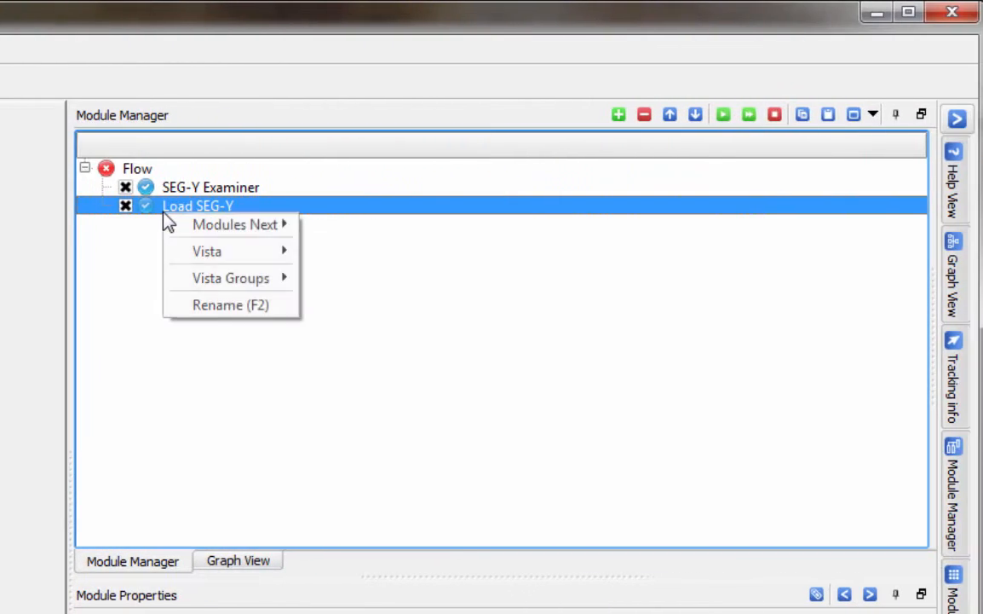
mouse_move(238, 281)
mouse_move(344, 362)
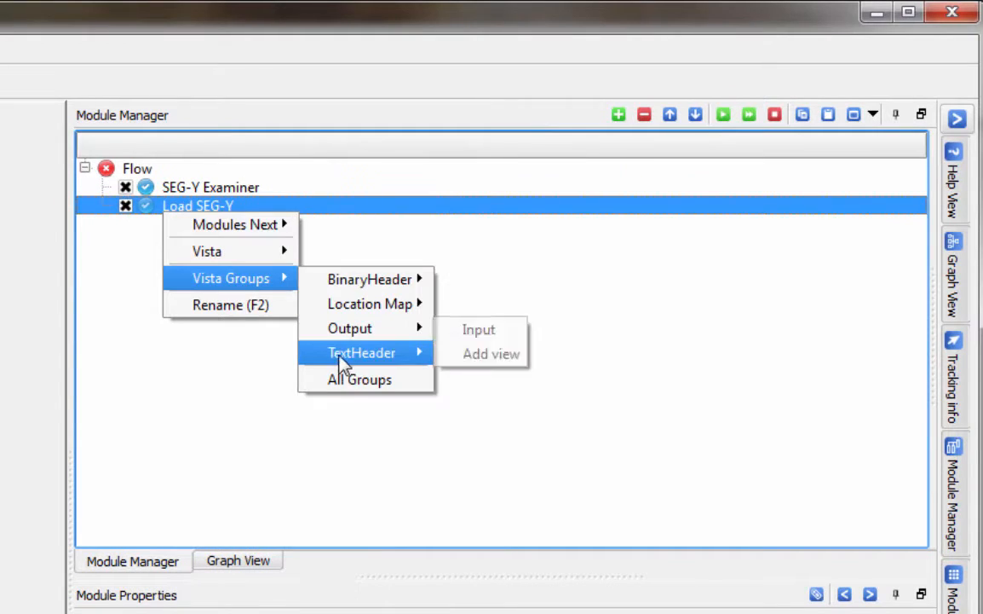
click(419, 339)
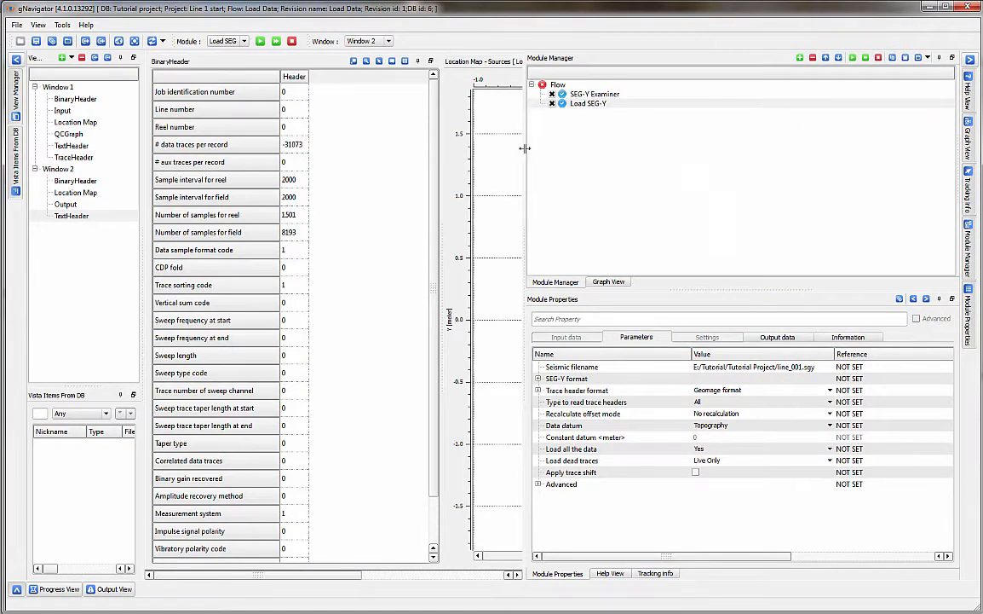
drag(524, 148, 739, 171)
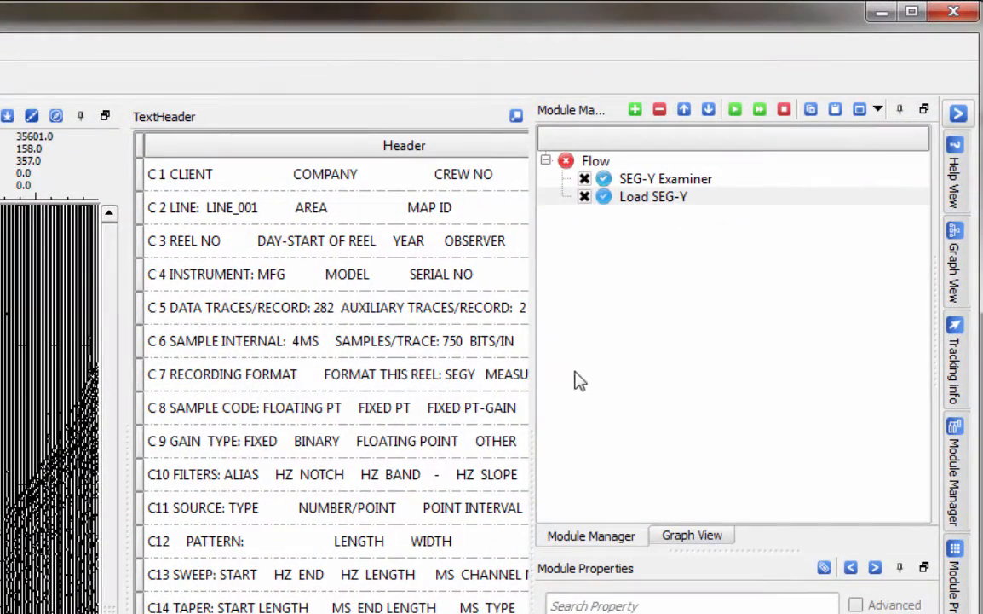
click(603, 369)
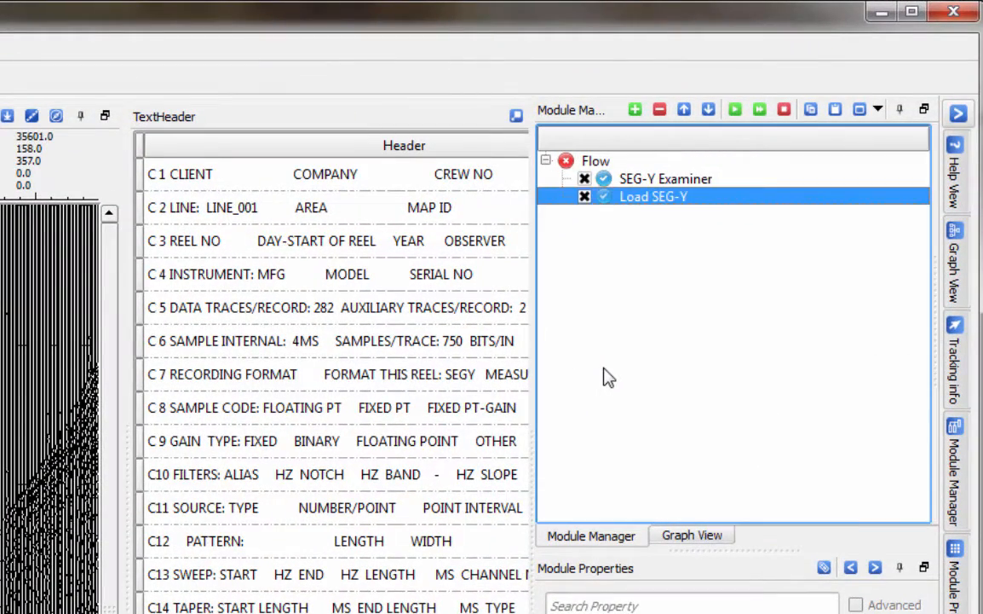
Add a Save seismic module to the flow via the module search.
key(ctrl+f)
text(Save seismic)
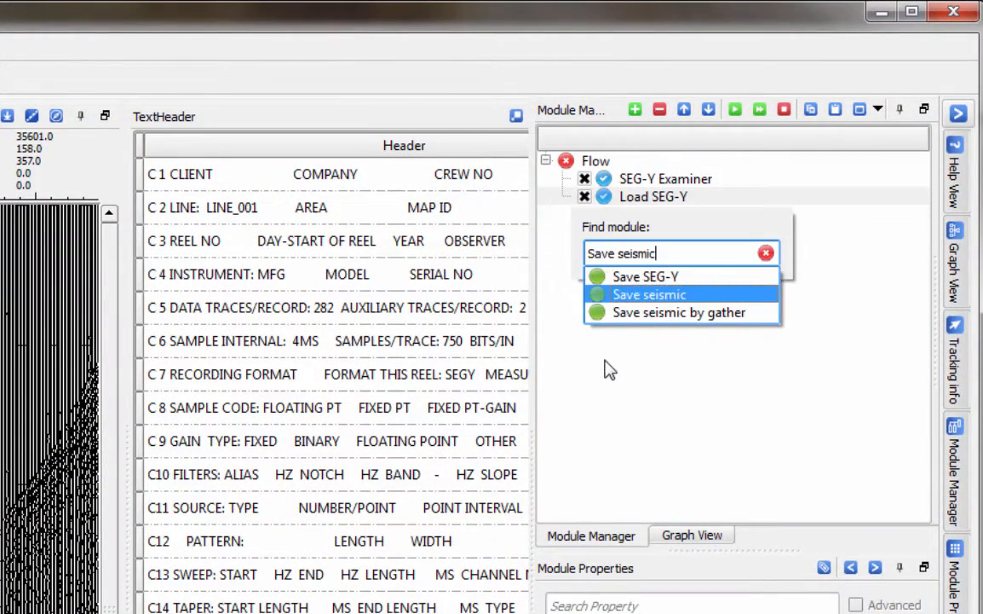
key(Return)
key(Return)
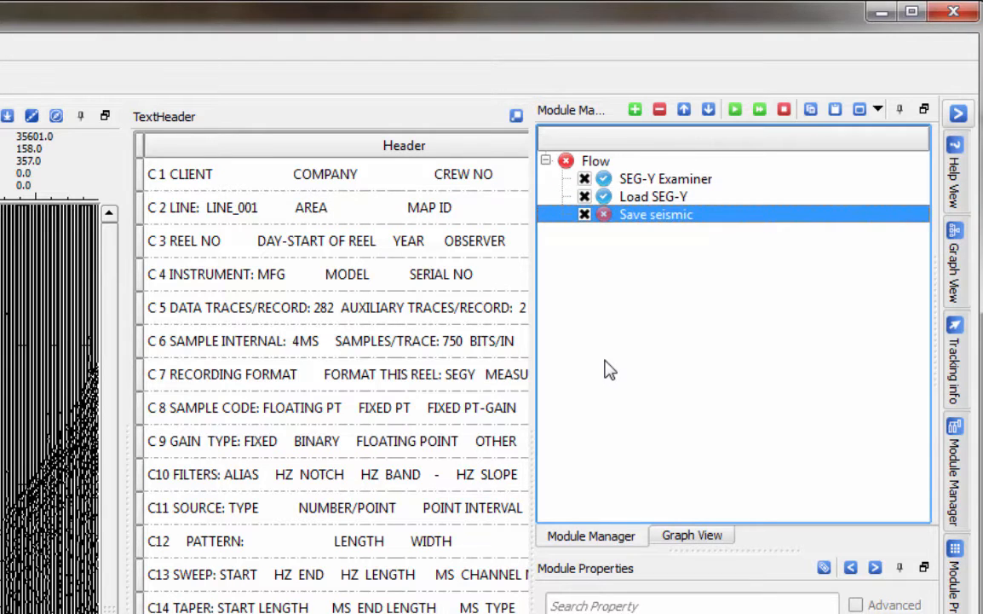
drag(533, 366, 315, 371)
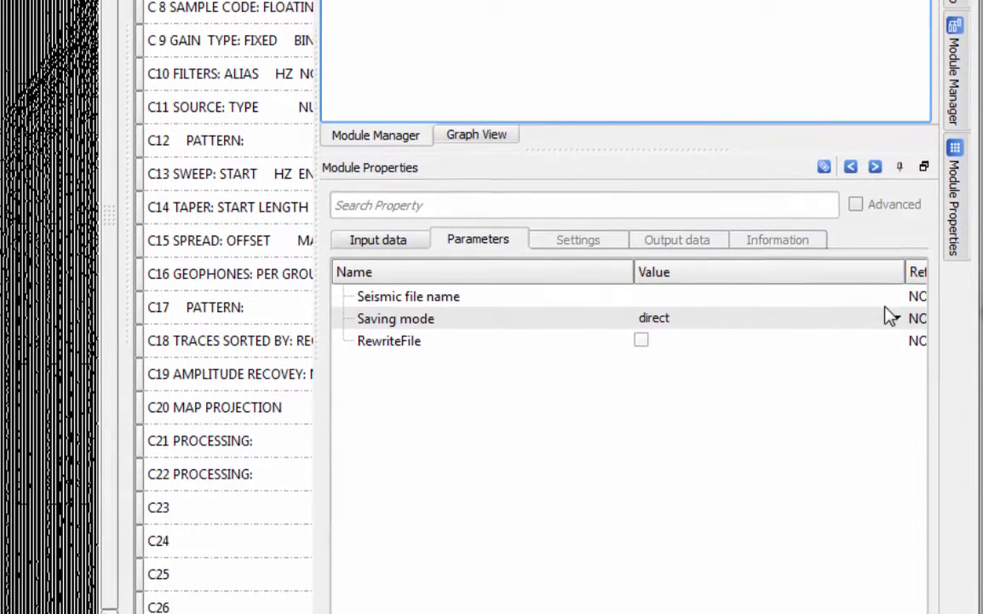
Set Save seismic's storage to NewStorage and file name to 'Rawinput', then select its Input DataItem.
click(866, 196)
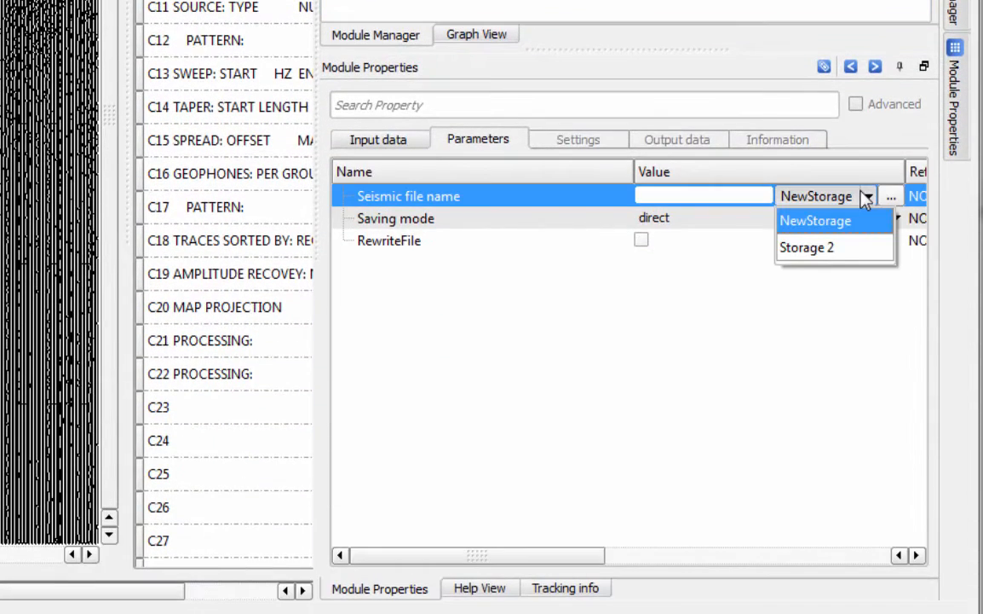
click(819, 222)
click(703, 195)
text(Ra)
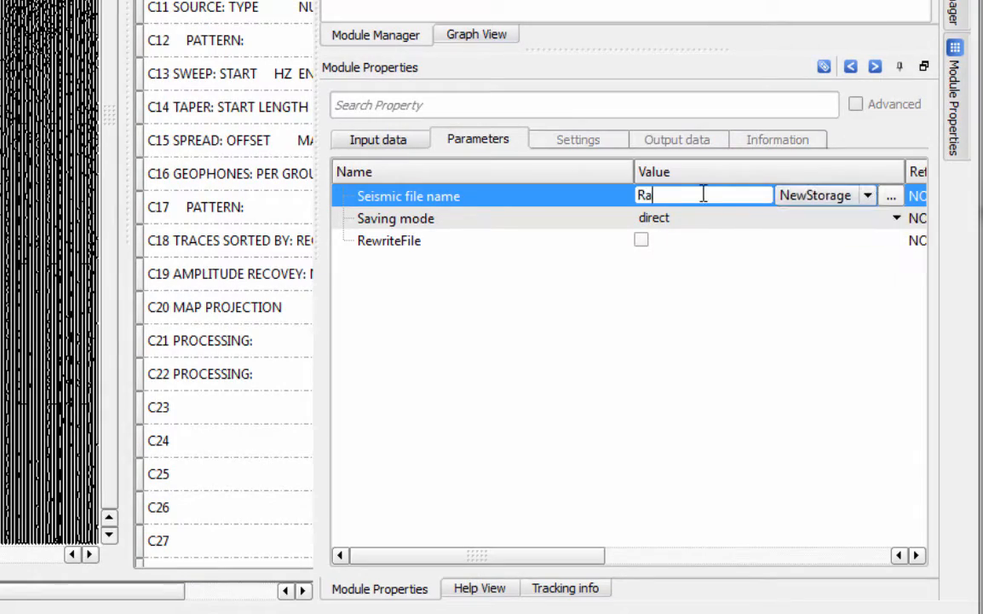
text(winput)
key(Return)
click(412, 143)
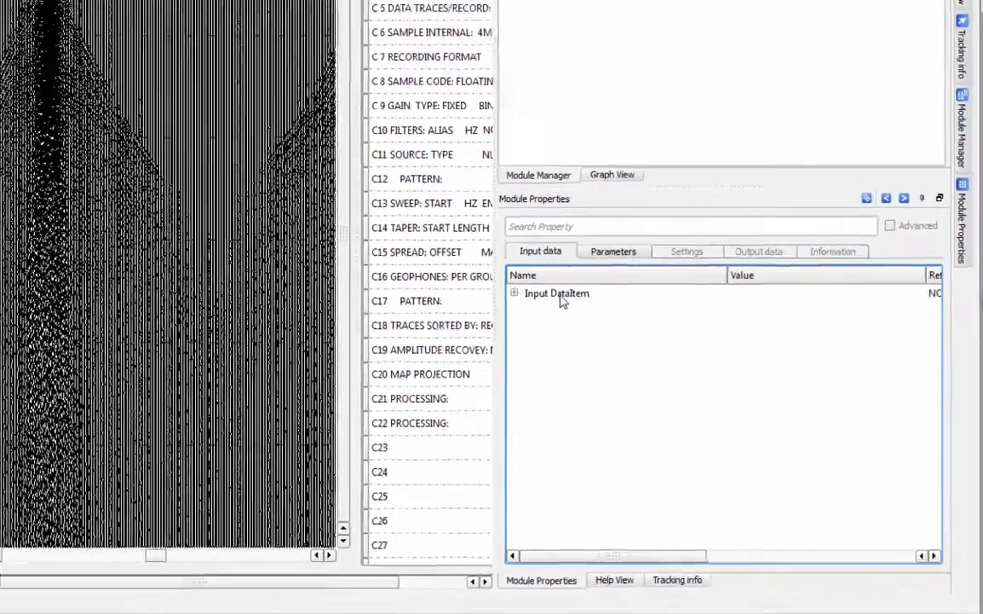
click(562, 300)
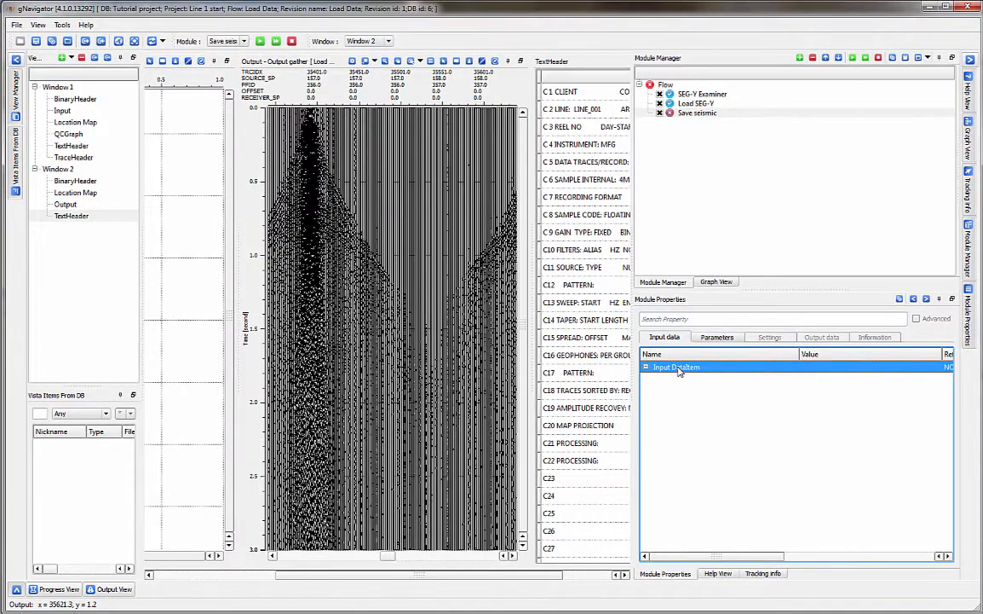
Link Save seismic's Input DataItem to Load SEG-Y's Output DataItem.
double_click(678, 369)
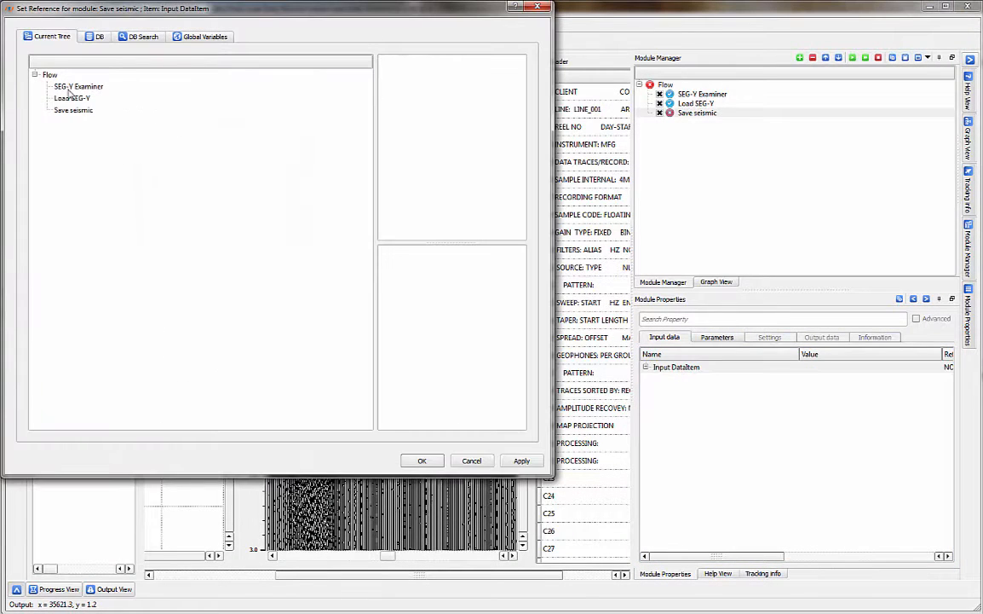
click(66, 99)
click(424, 68)
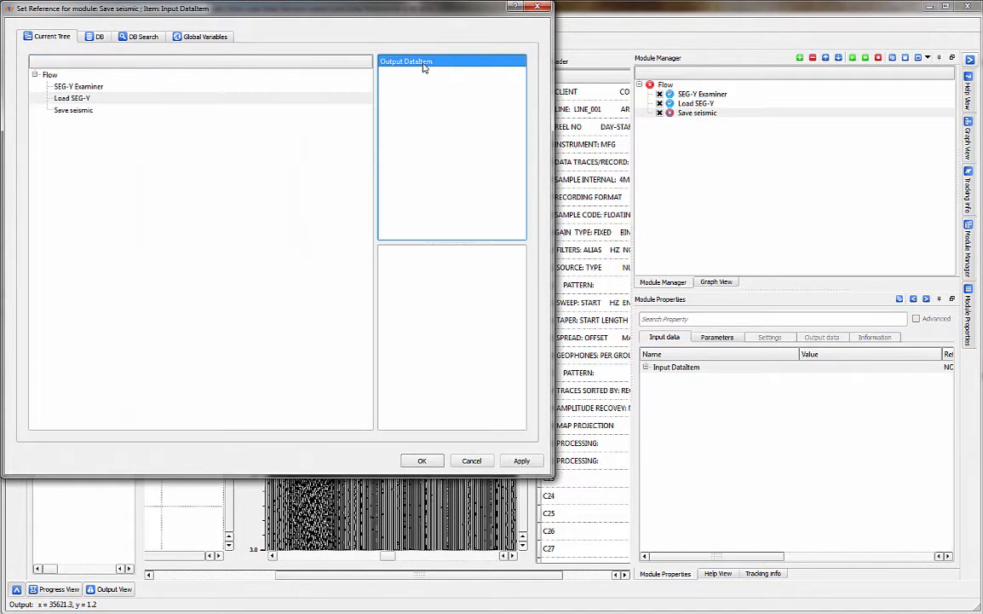
click(438, 459)
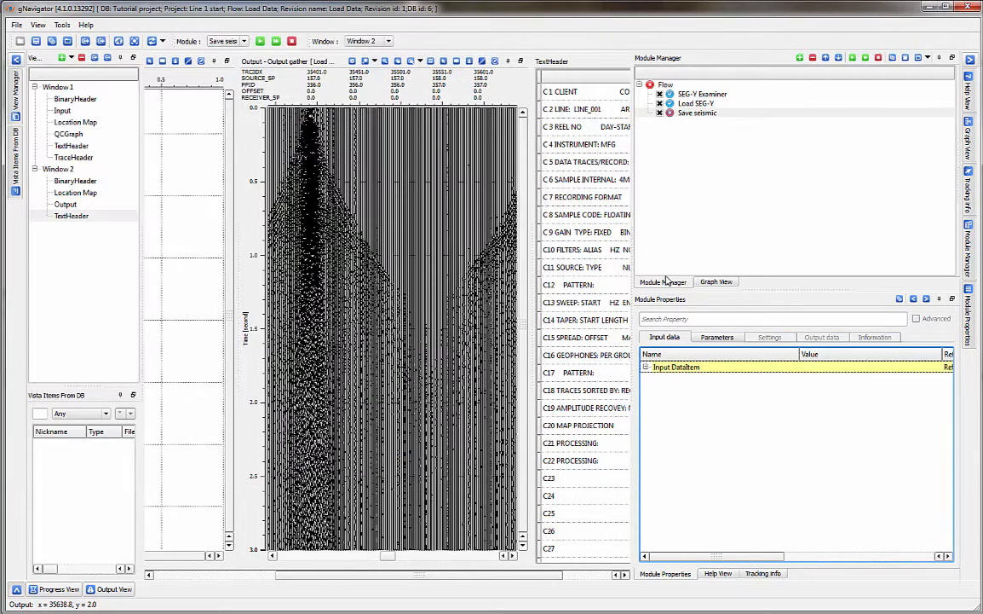
click(690, 112)
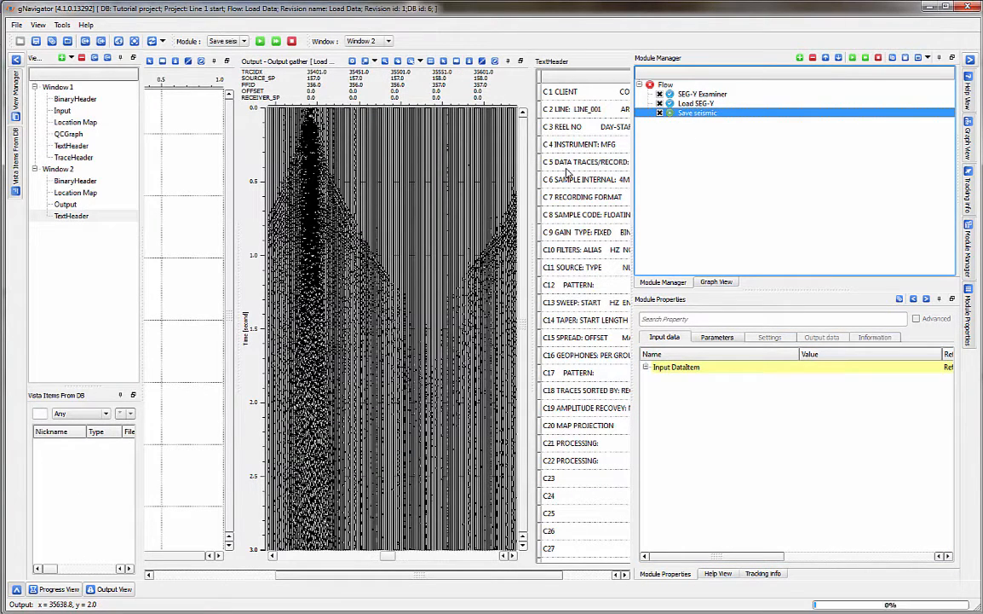
Hide the module panels and quit gNavigator, returning to gPlatform.
click(968, 58)
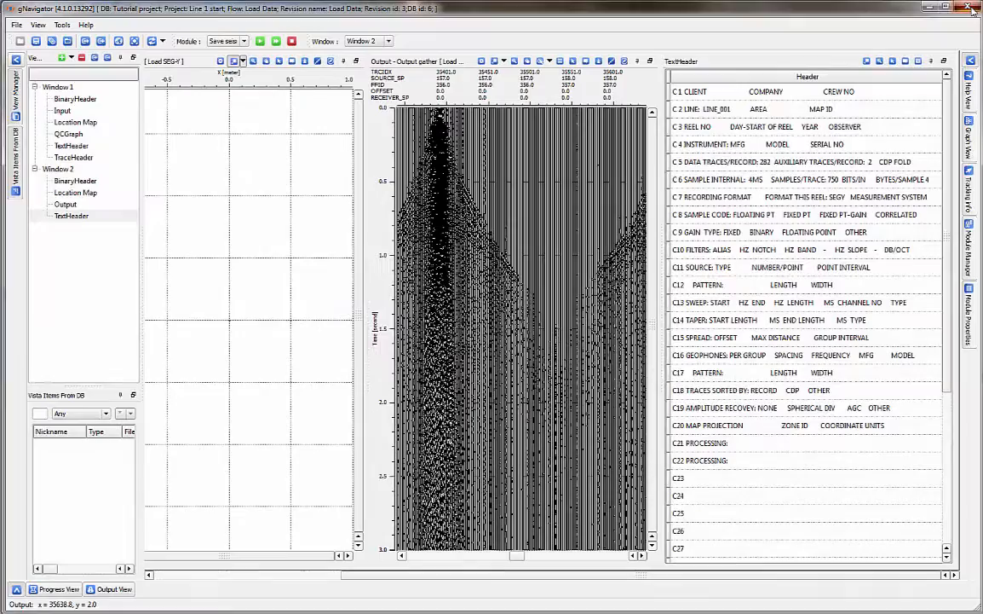
click(968, 7)
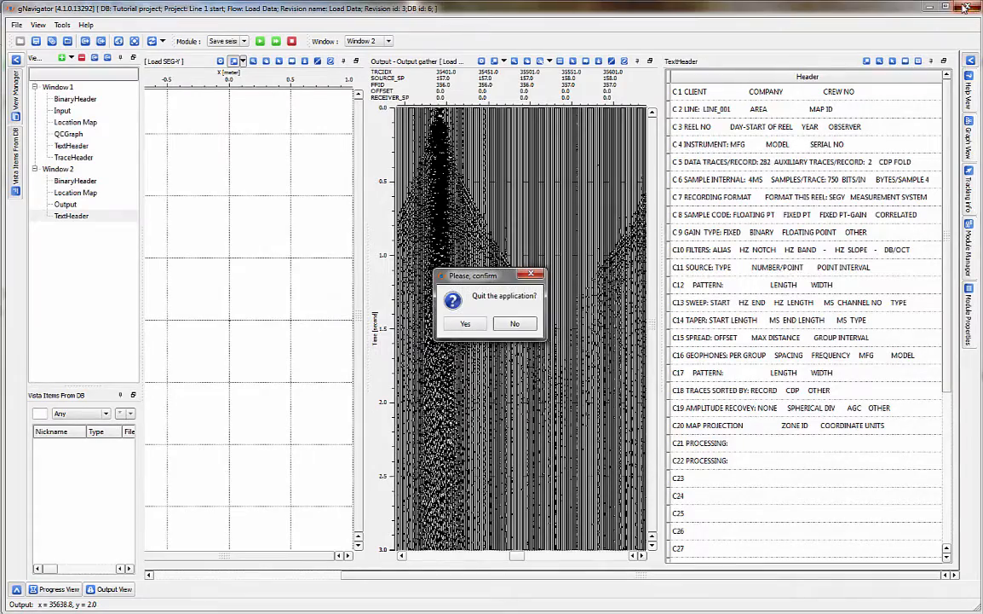
click(465, 324)
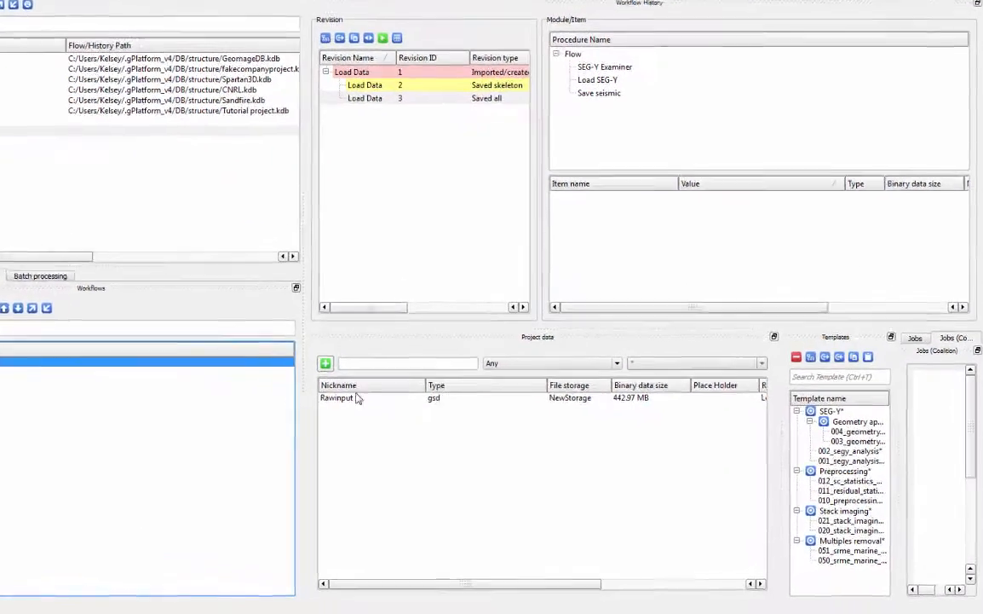
Select the Rawinput dataset and enlarge the item list to show its Seismic file name.
click(418, 423)
mouse_move(333, 397)
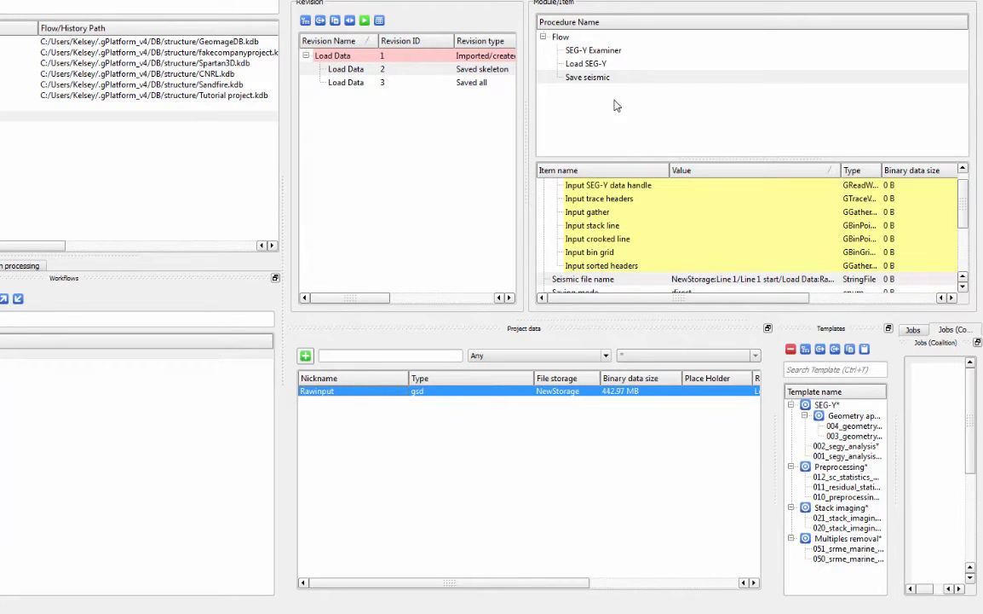
drag(698, 161, 686, 100)
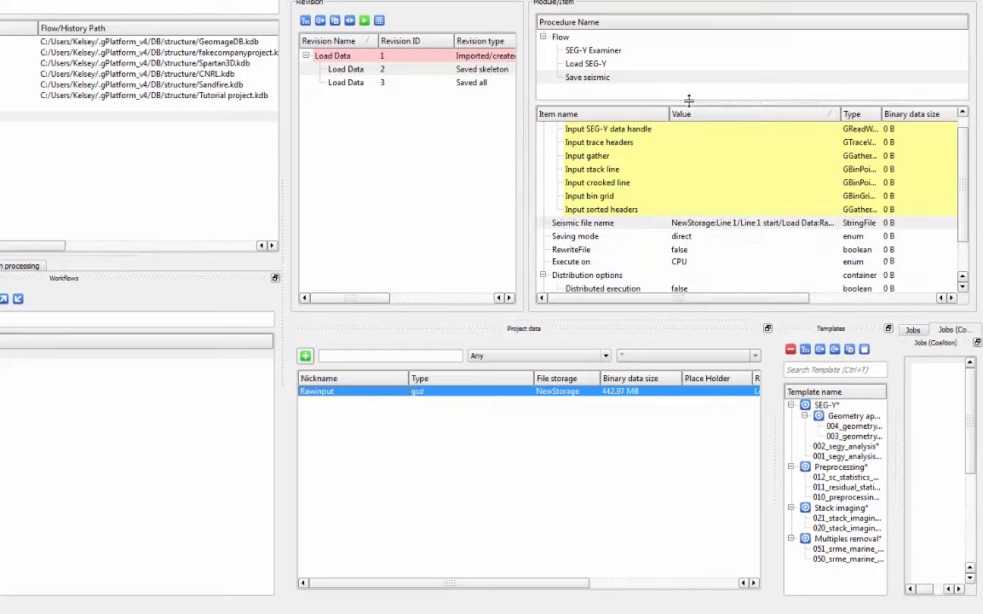
click(710, 222)
Display the SEG-Y Examiner step's parameters in the Load Data revision.
scroll(712, 224, down, 1)
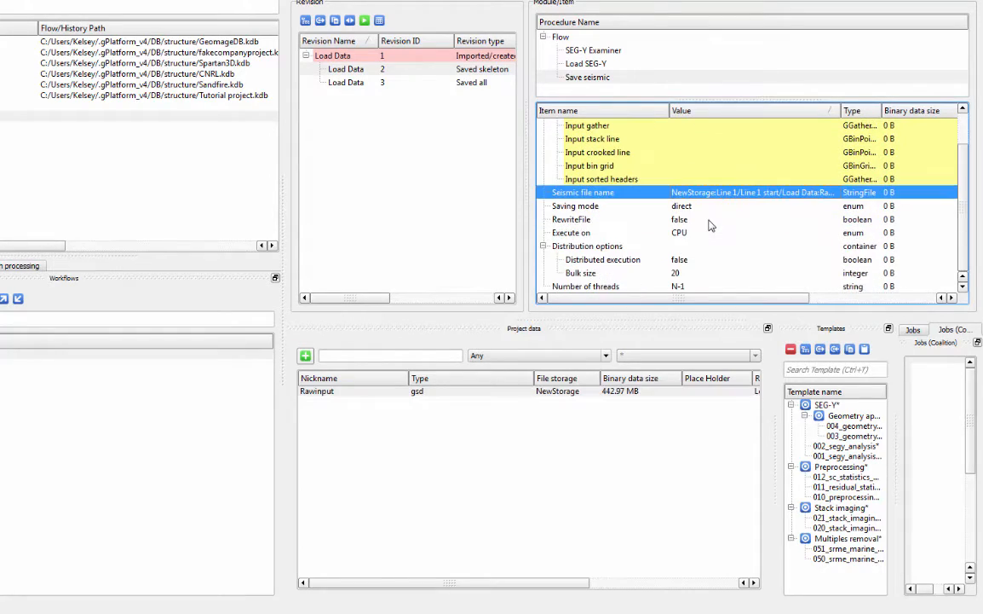
scroll(711, 224, up, 1)
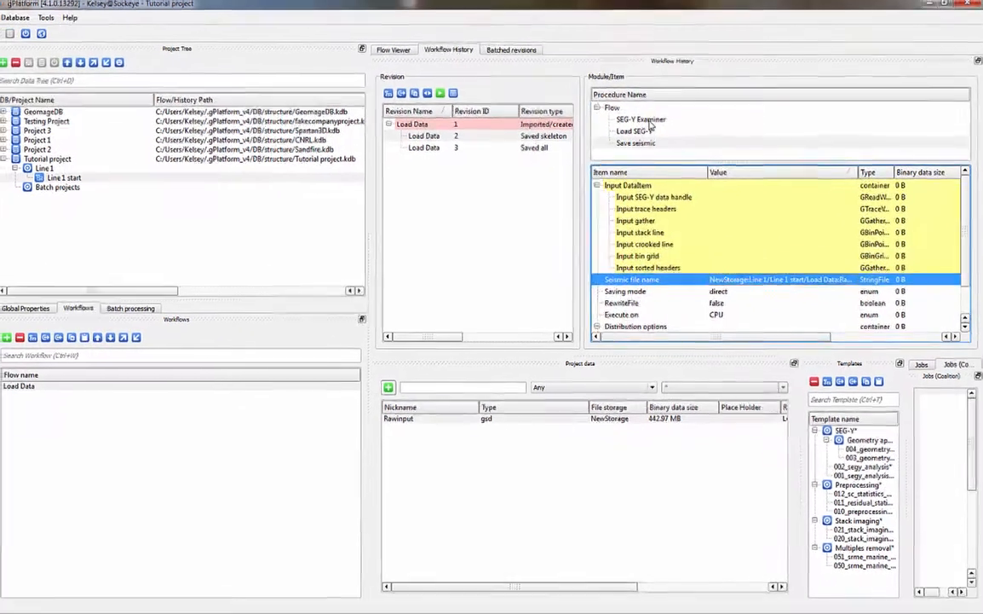
click(601, 52)
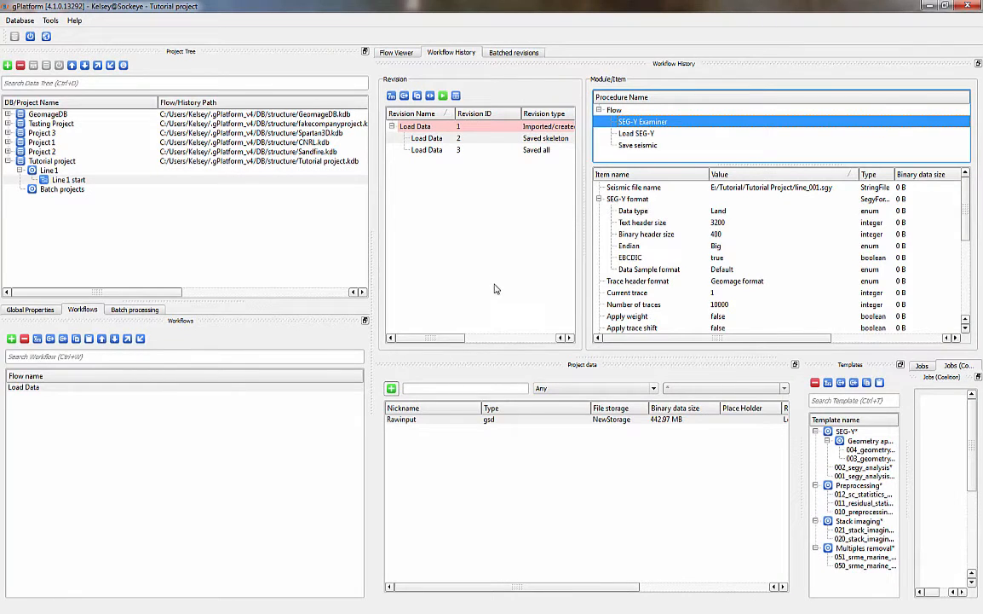